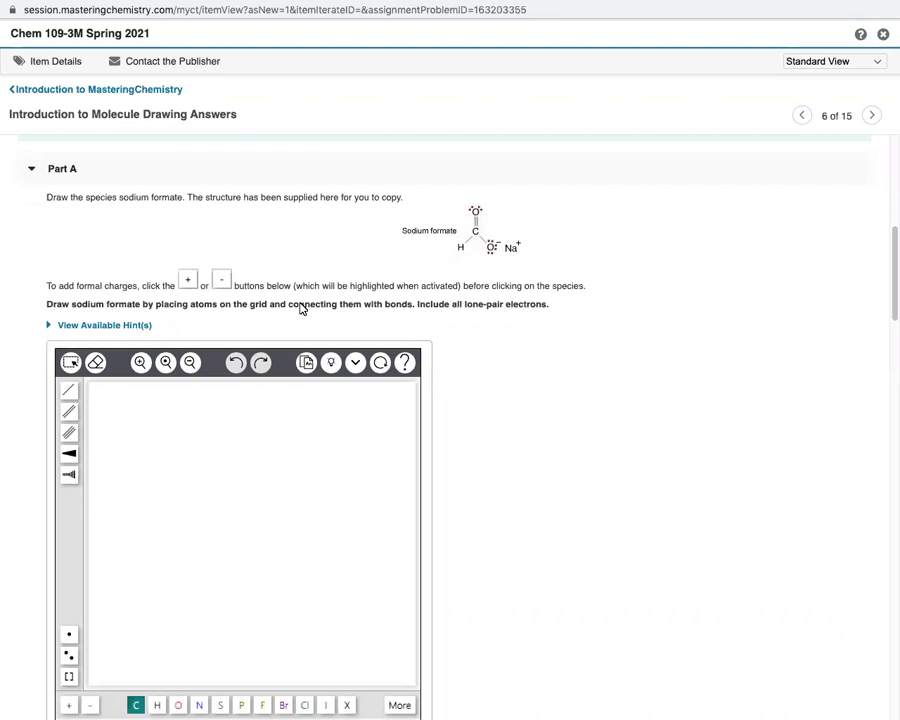
# Place a carbon atom near the middle of the Part A drawing canvas
pyautogui.scroll(5, 300, 309)
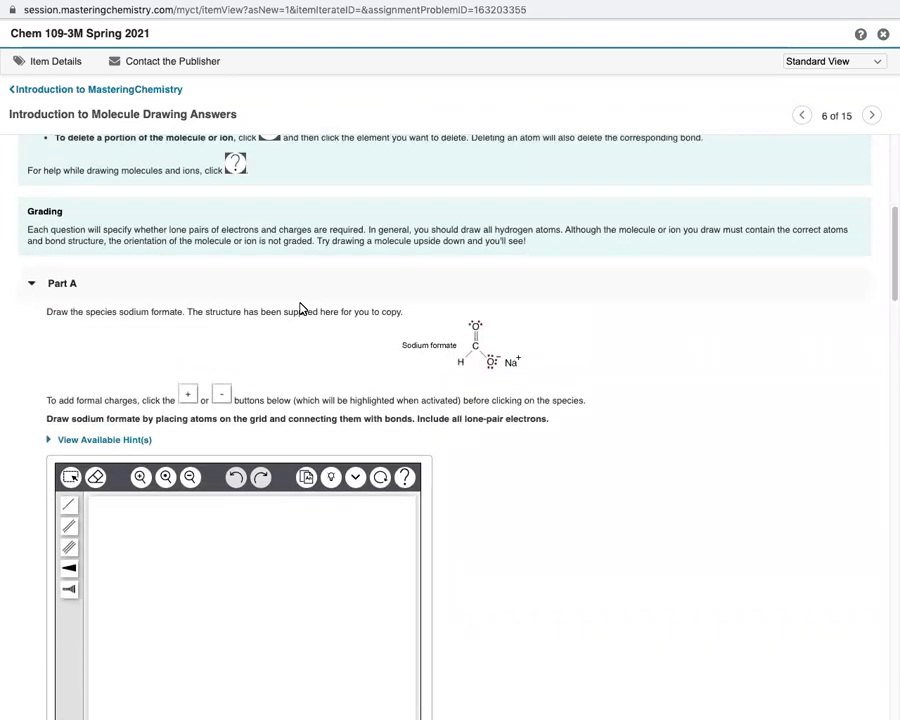
pyautogui.scroll(10, 300, 309)
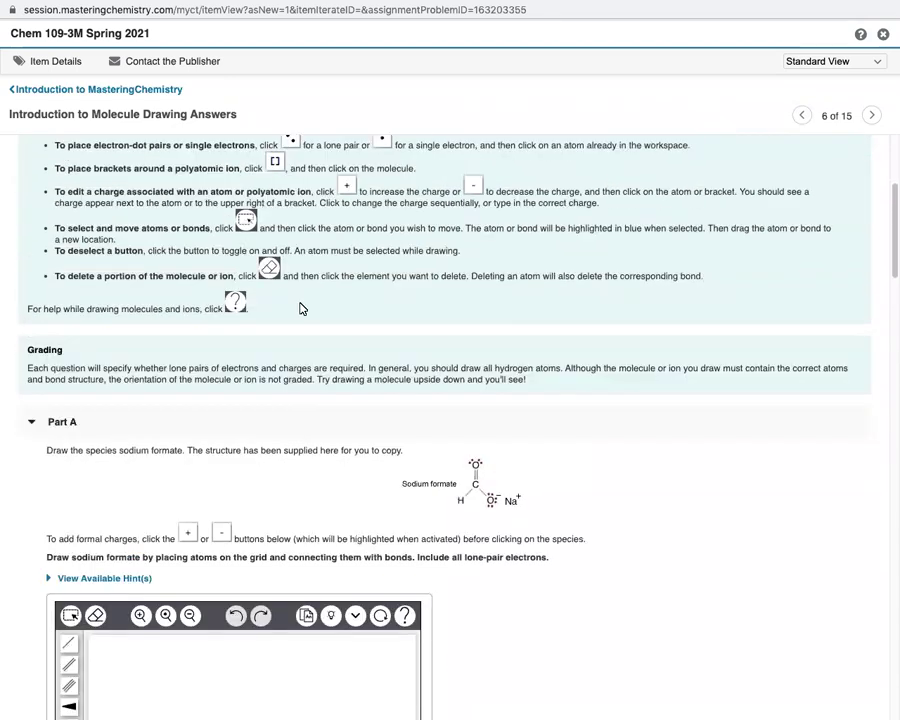
pyautogui.scroll(-20, 300, 309)
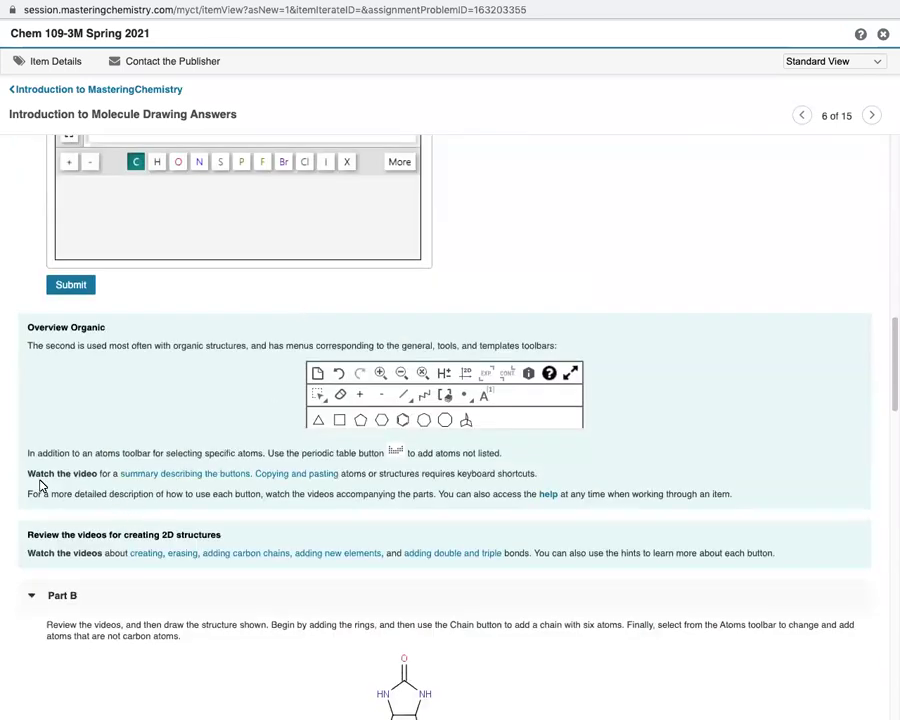
pyautogui.scroll(-1, 108, 516)
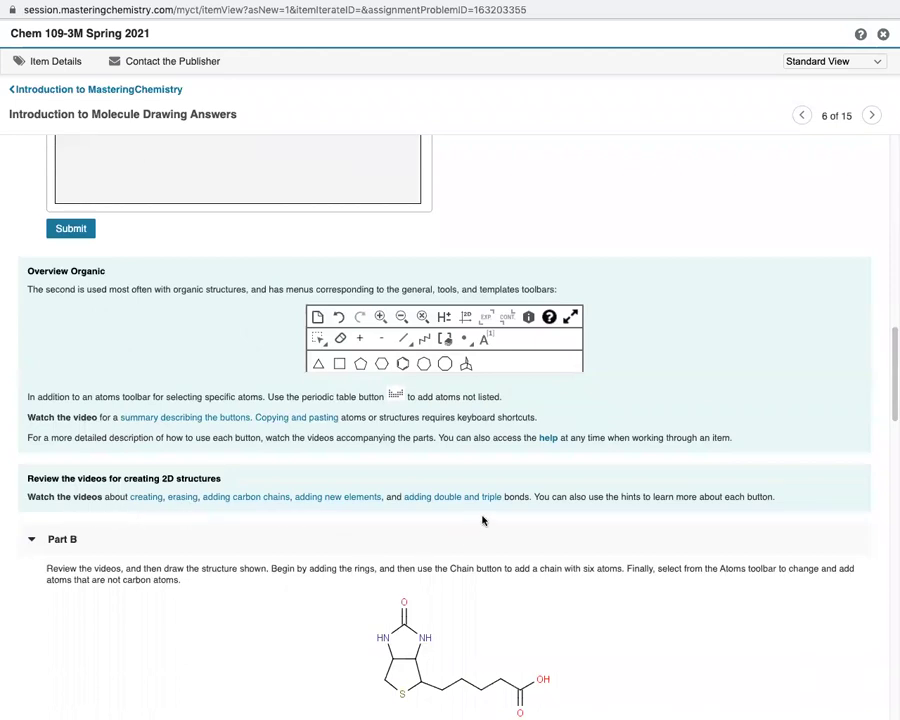
pyautogui.scroll(8, 127, 447)
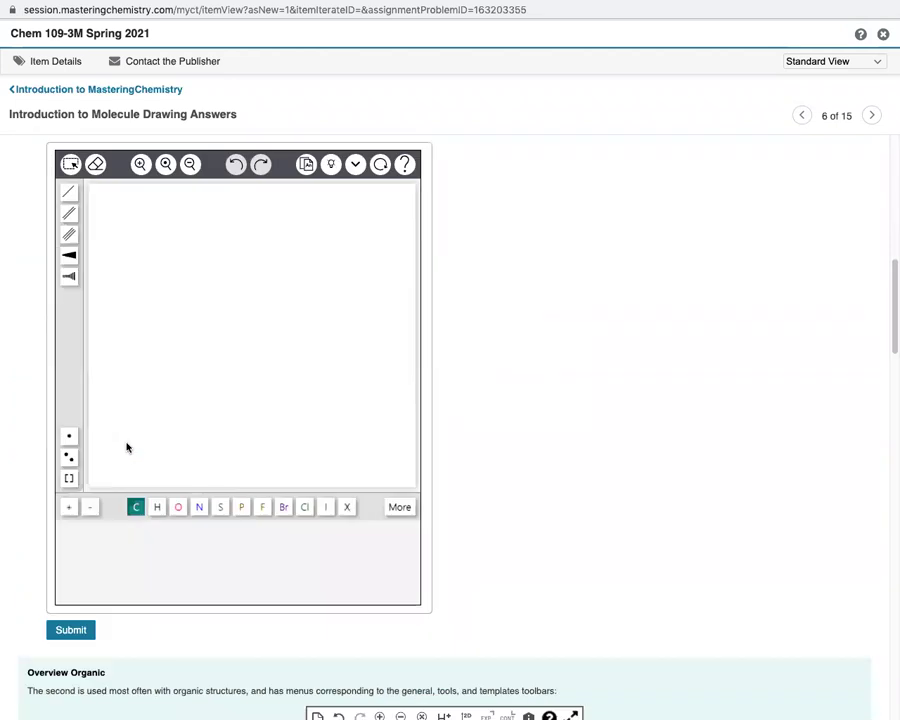
pyautogui.scroll(2, 127, 447)
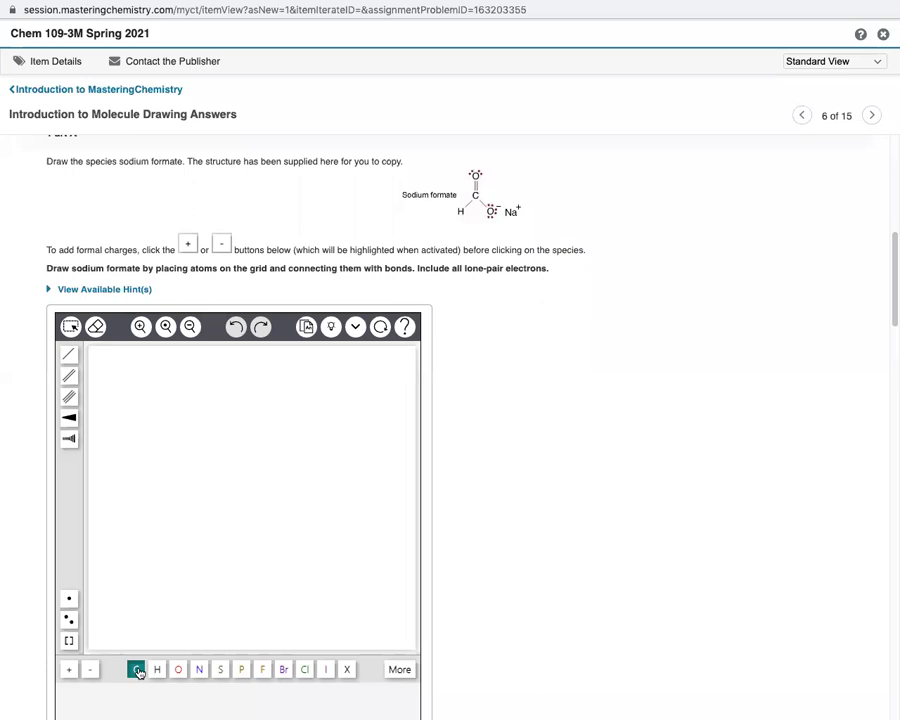
pyautogui.click(236, 483)
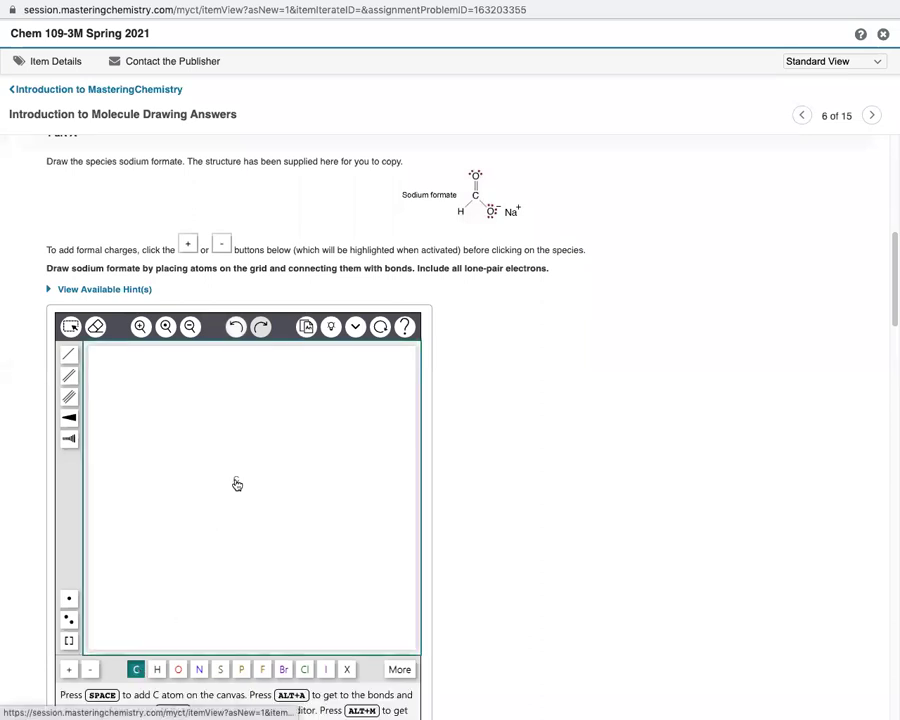
pyautogui.click(237, 484)
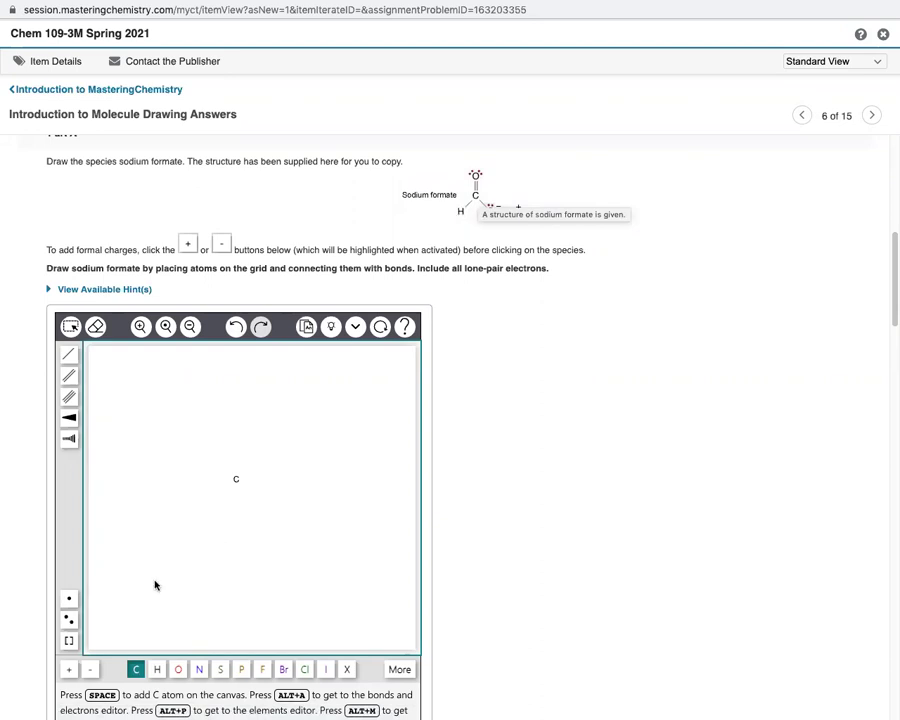
pyautogui.click(156, 669)
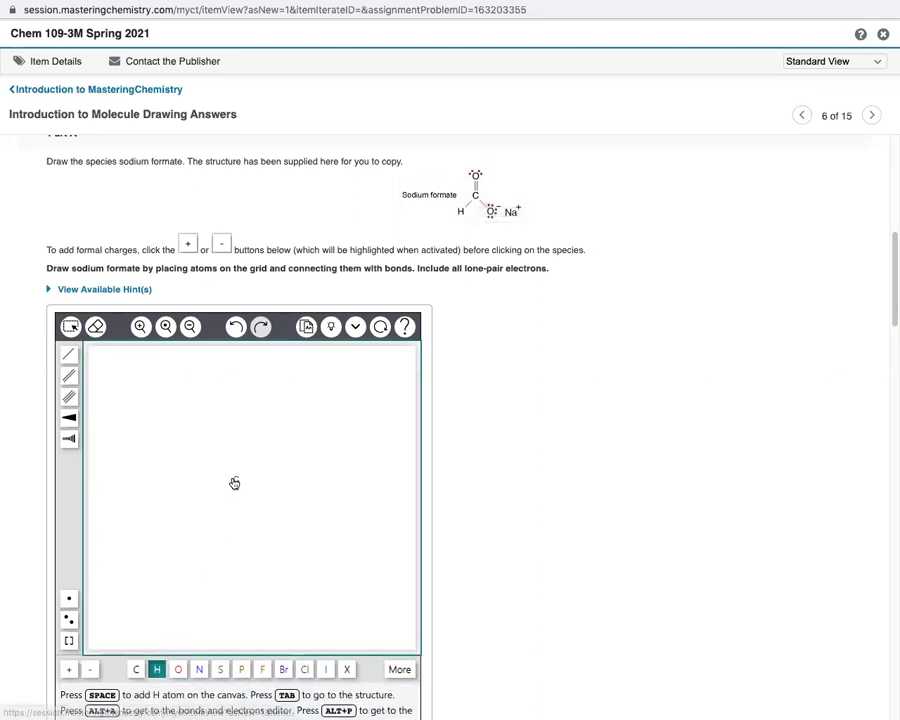
pyautogui.click(236, 479)
pyautogui.click(236, 327)
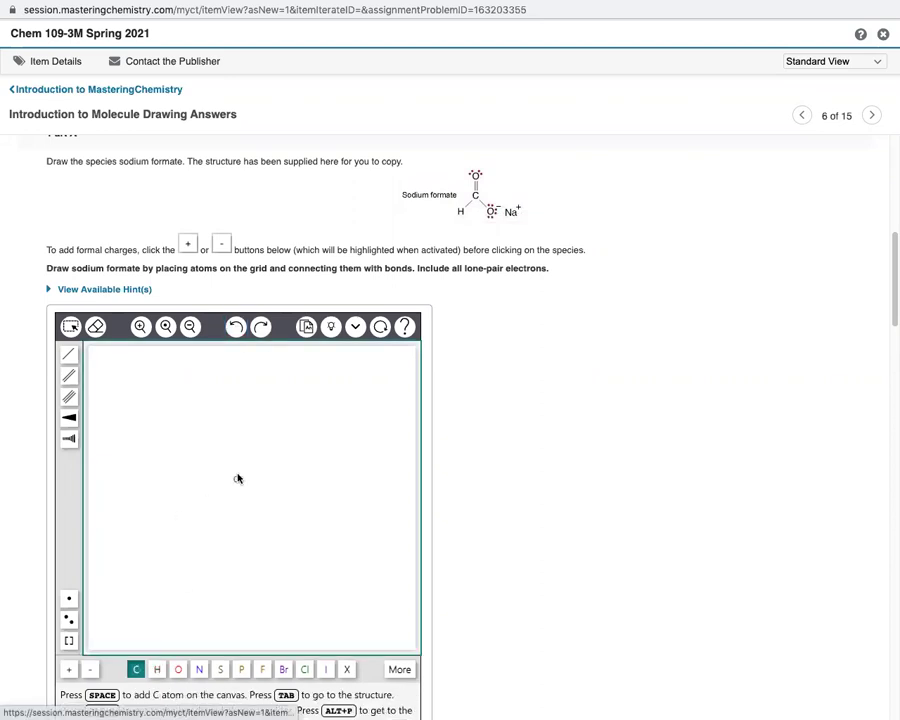
# Attach a hydrogen to the carbon with a single bond pointing down and to the left
pyautogui.click(74, 356)
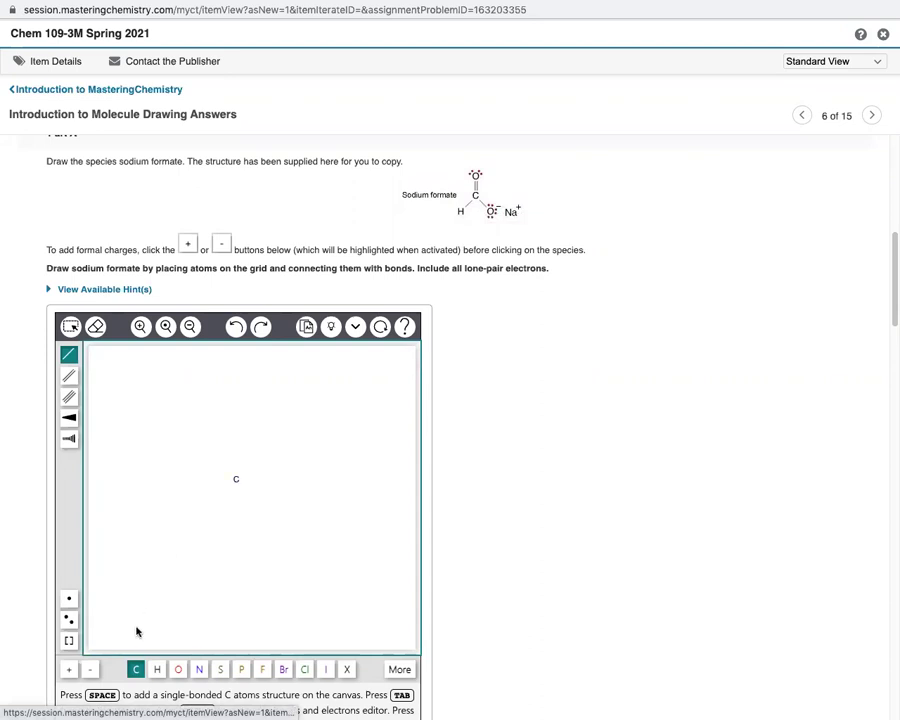
pyautogui.click(157, 669)
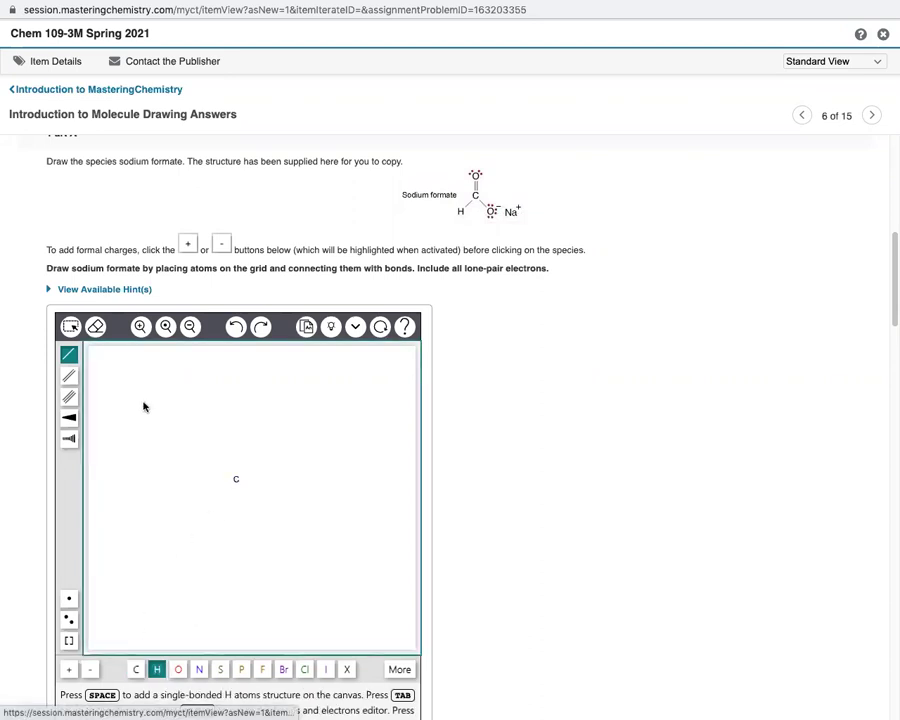
pyautogui.moveTo(236, 481); pyautogui.dragTo(224, 490)
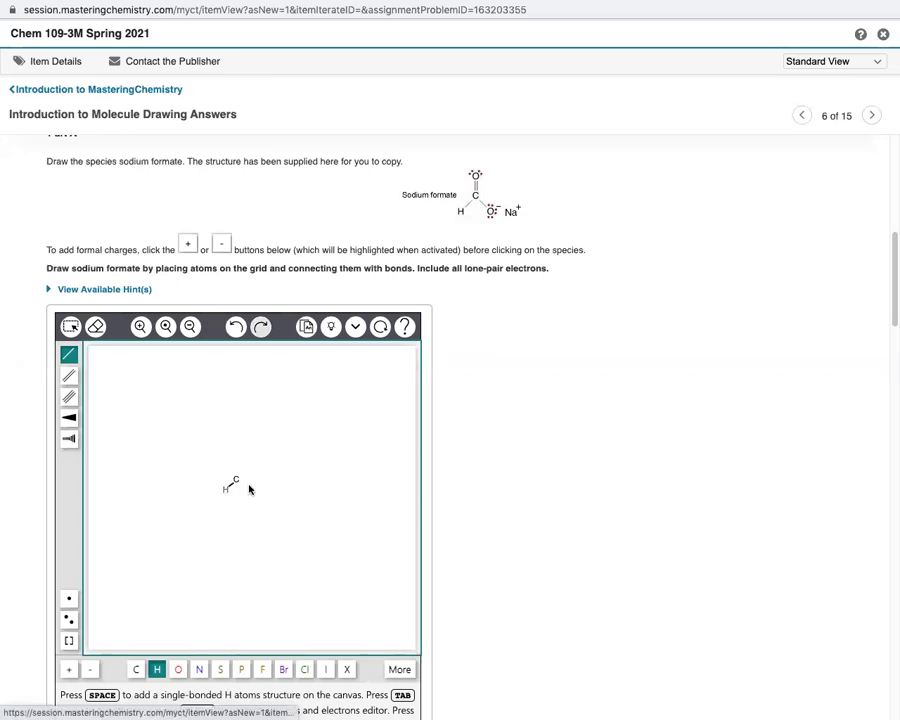
# Add a double-bonded oxygen above the carbon and a single-bonded oxygen at its lower right
pyautogui.click(70, 376)
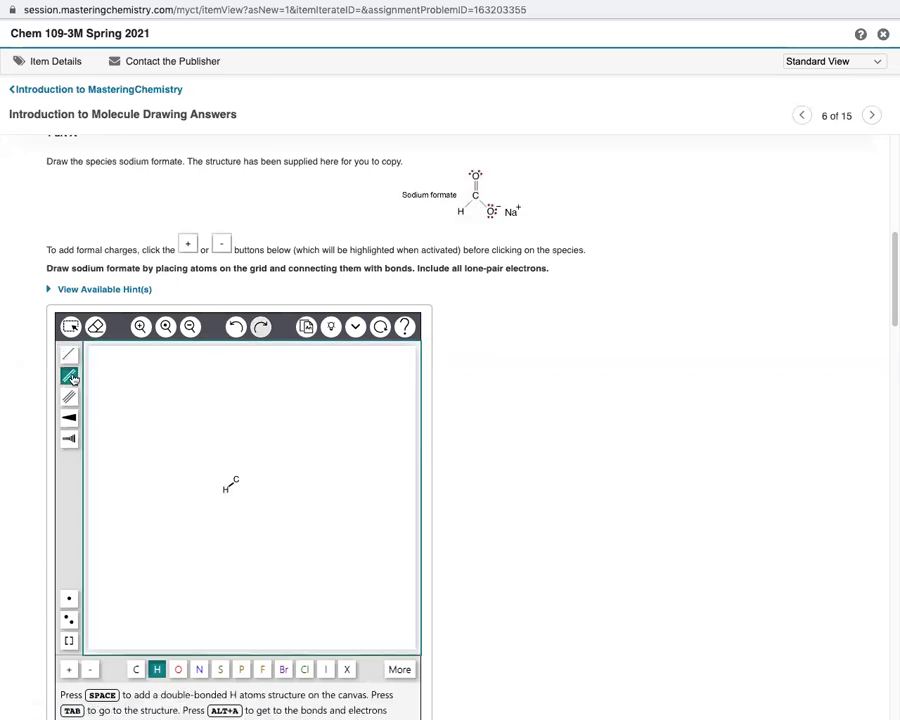
pyautogui.click(178, 670)
pyautogui.moveTo(236, 484); pyautogui.dragTo(236, 455)
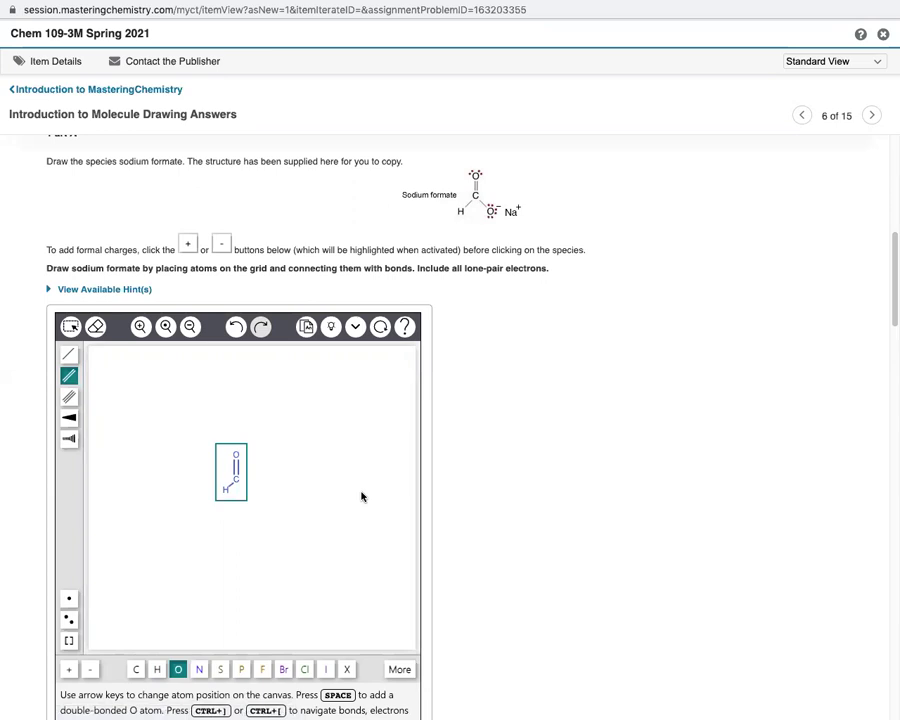
pyautogui.click(68, 354)
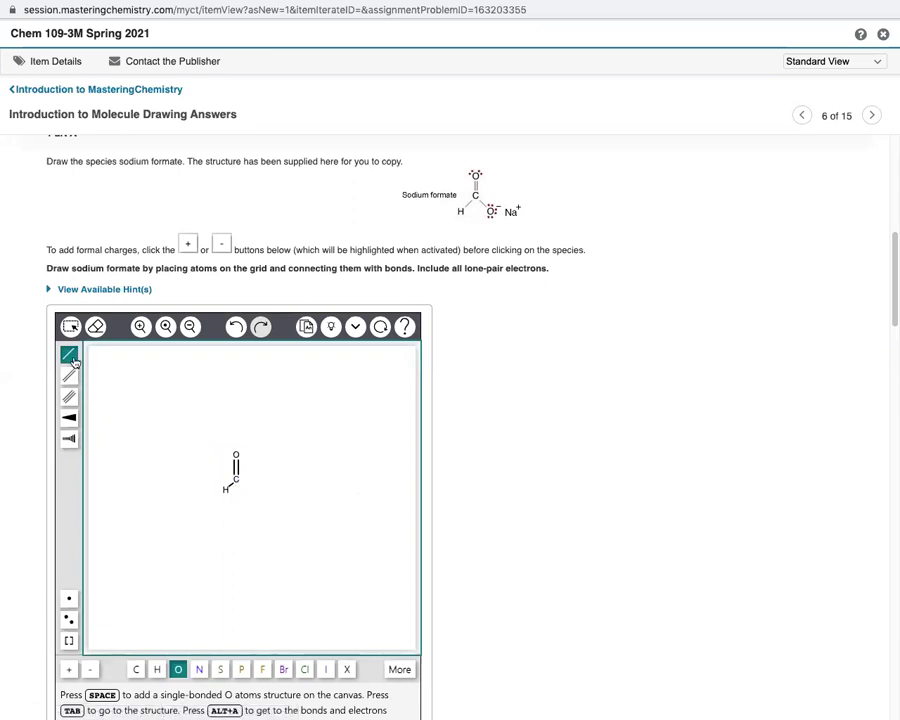
pyautogui.click(239, 481)
pyautogui.click(253, 494)
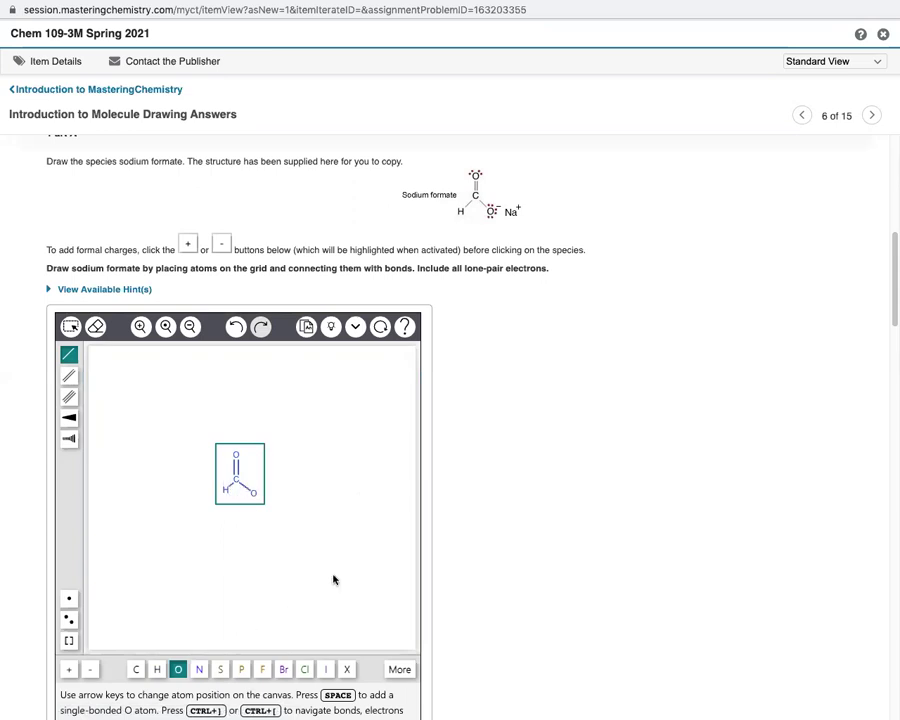
# Add two lone pairs to the double-bonded oxygen, and three lone pairs and a negative charge to the single-bonded oxygen
pyautogui.click(69, 620)
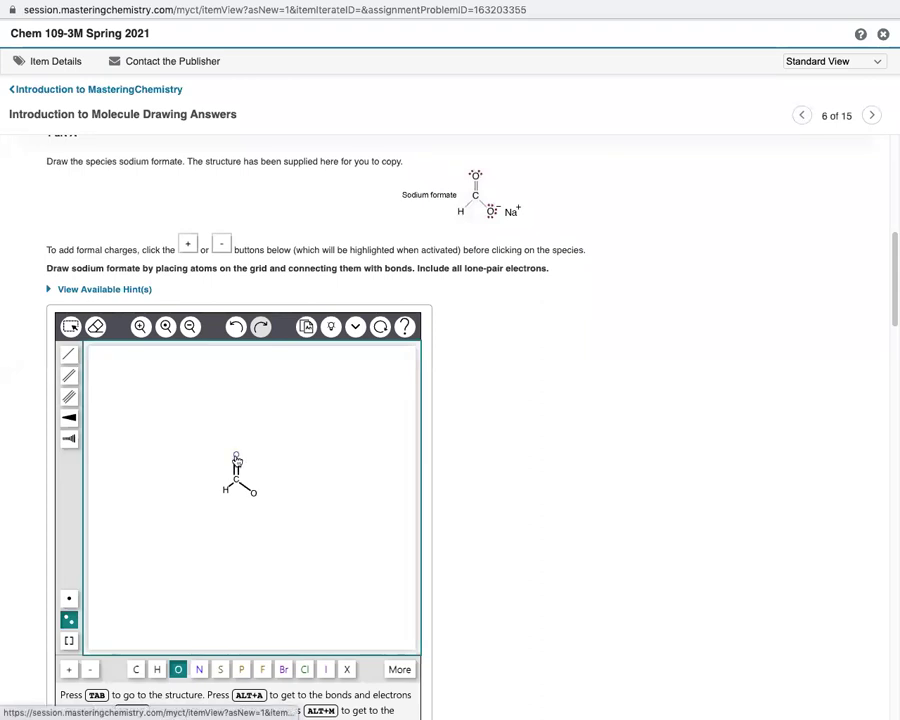
pyautogui.click(237, 458)
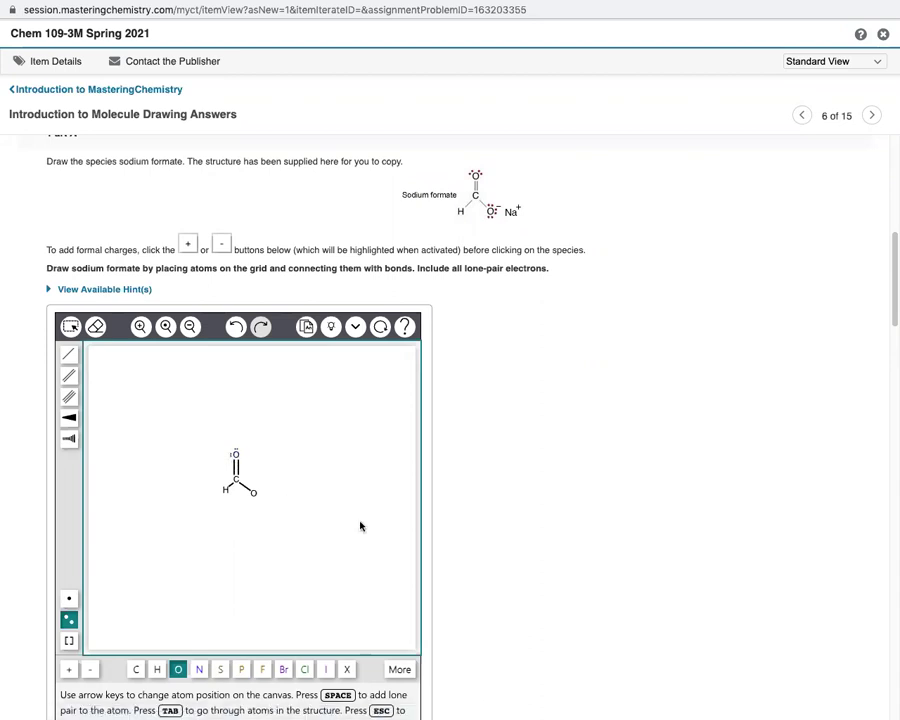
pyautogui.click(256, 492)
pyautogui.click(91, 672)
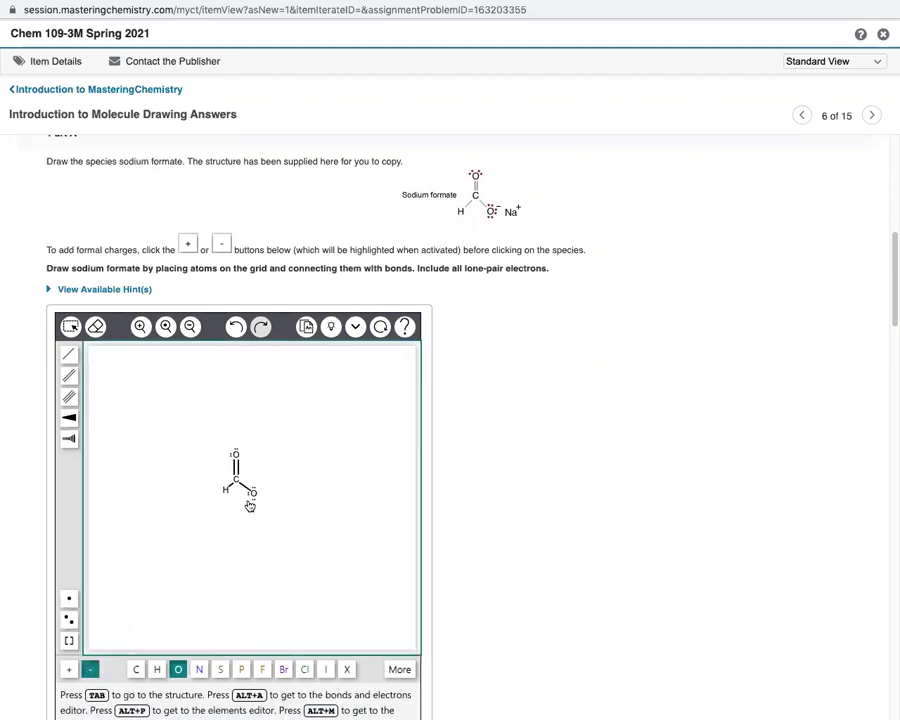
pyautogui.click(252, 495)
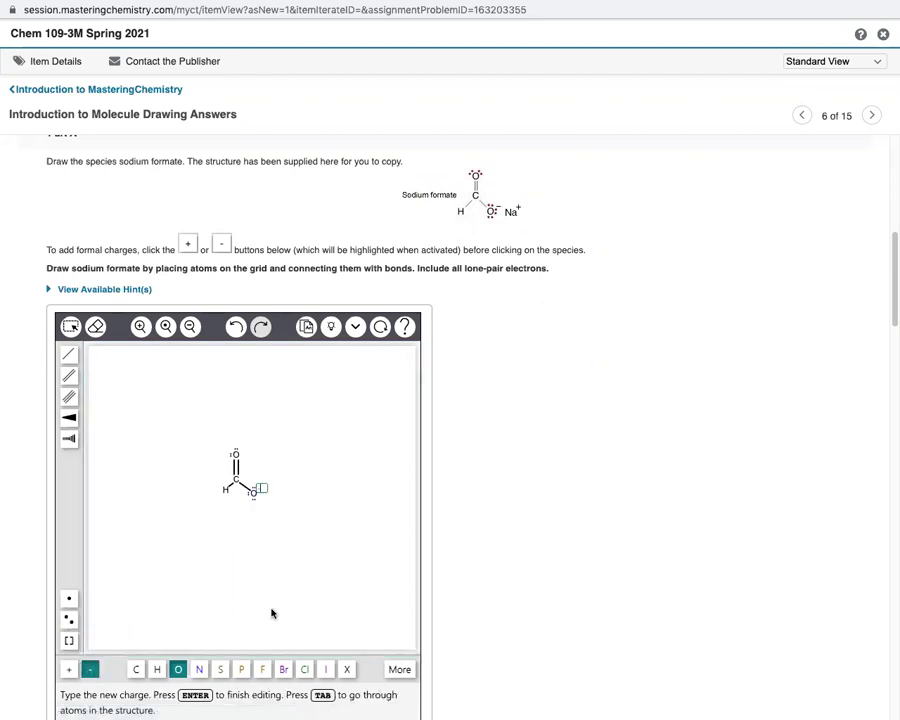
# Place a sodium atom from the periodic table to the right of the formate structure, without bonding it
pyautogui.click(396, 670)
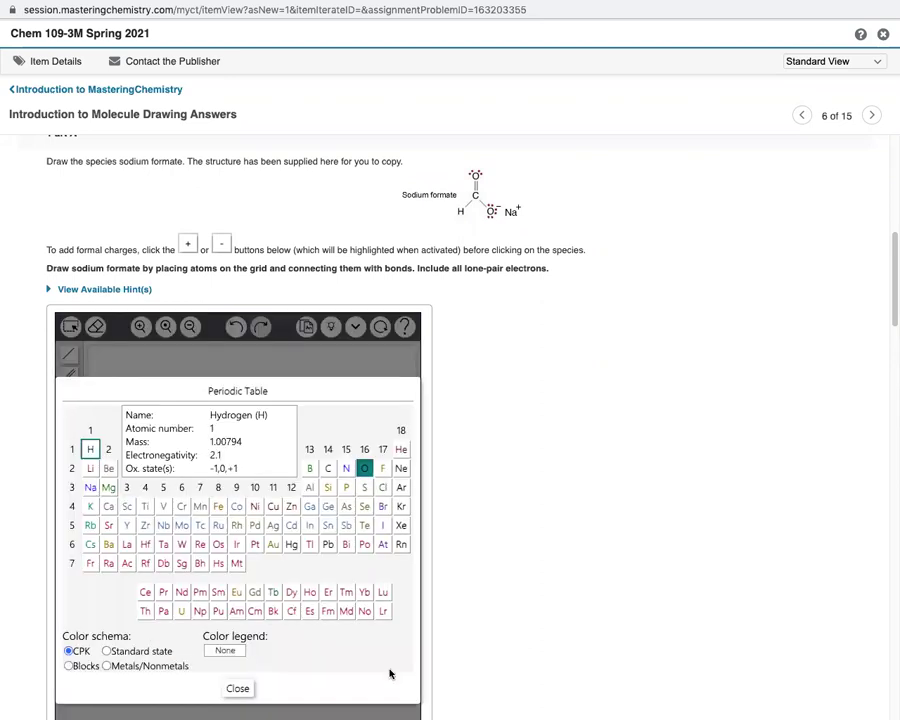
pyautogui.click(90, 487)
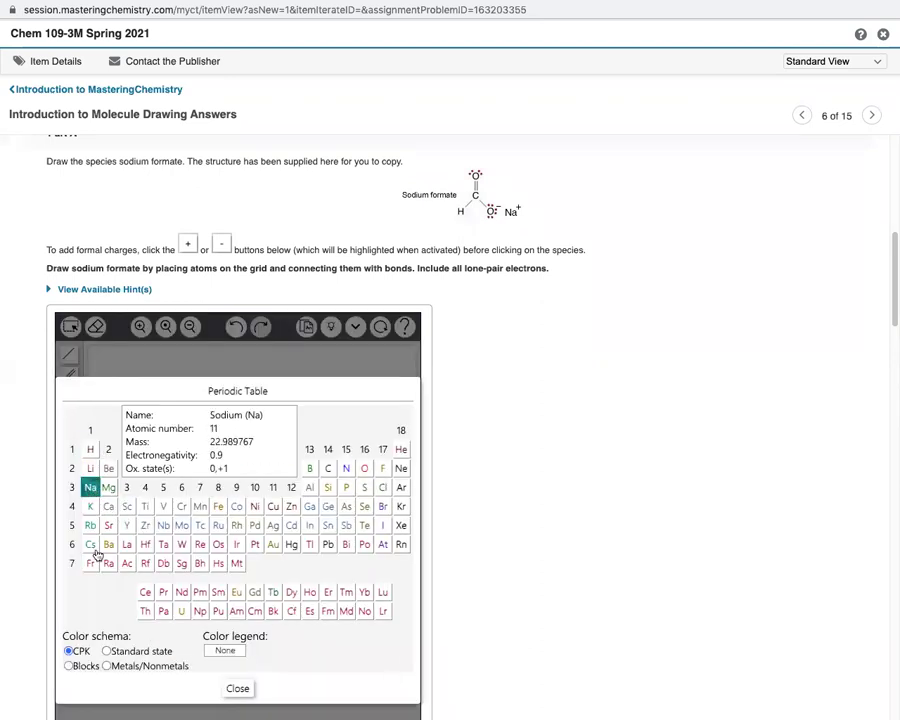
pyautogui.click(240, 689)
pyautogui.click(323, 487)
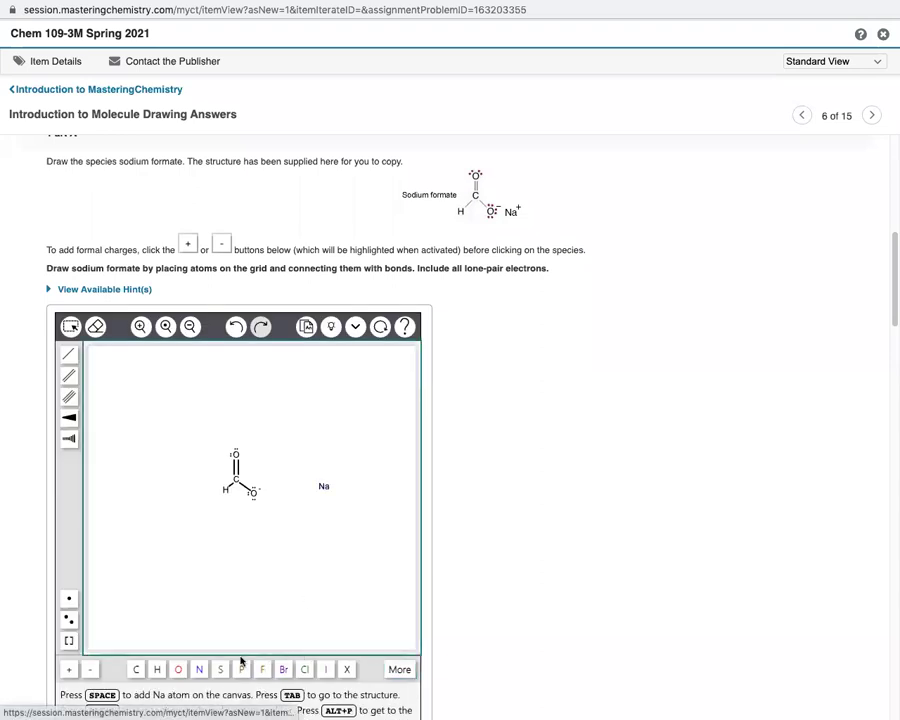
# Give the sodium atom a positive charge and submit the Part A answer
pyautogui.click(68, 669)
pyautogui.click(323, 486)
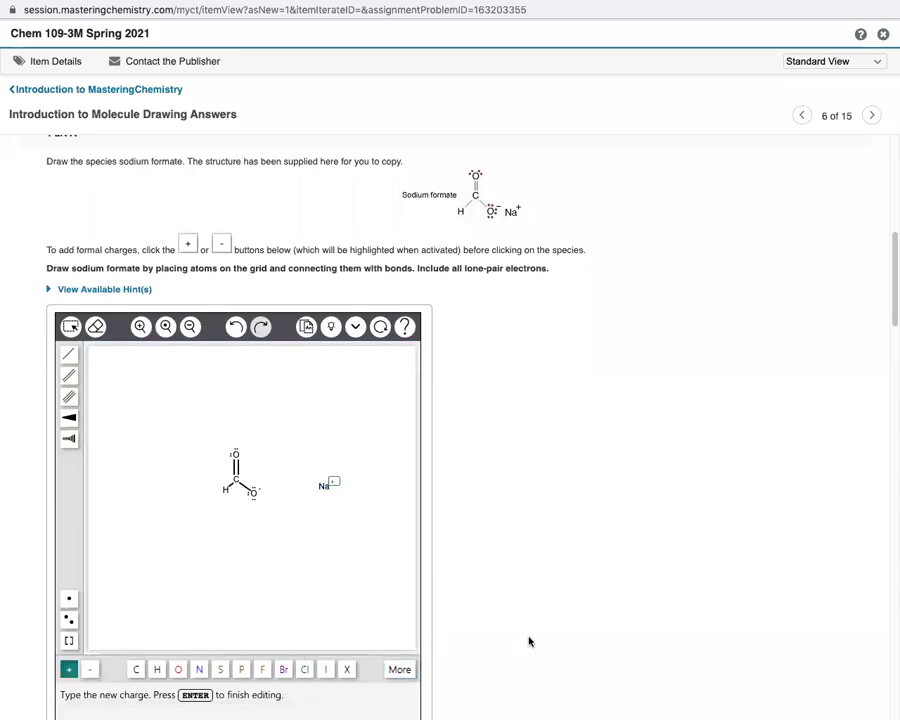
pyautogui.press('Return')
pyautogui.scroll(-2, 496, 578)
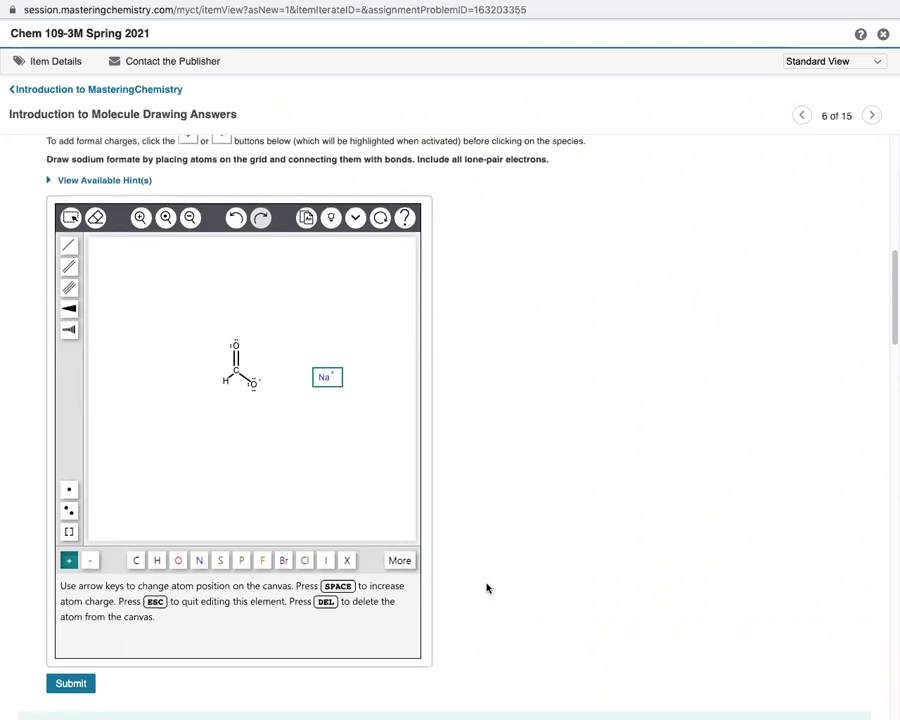
pyautogui.click(60, 684)
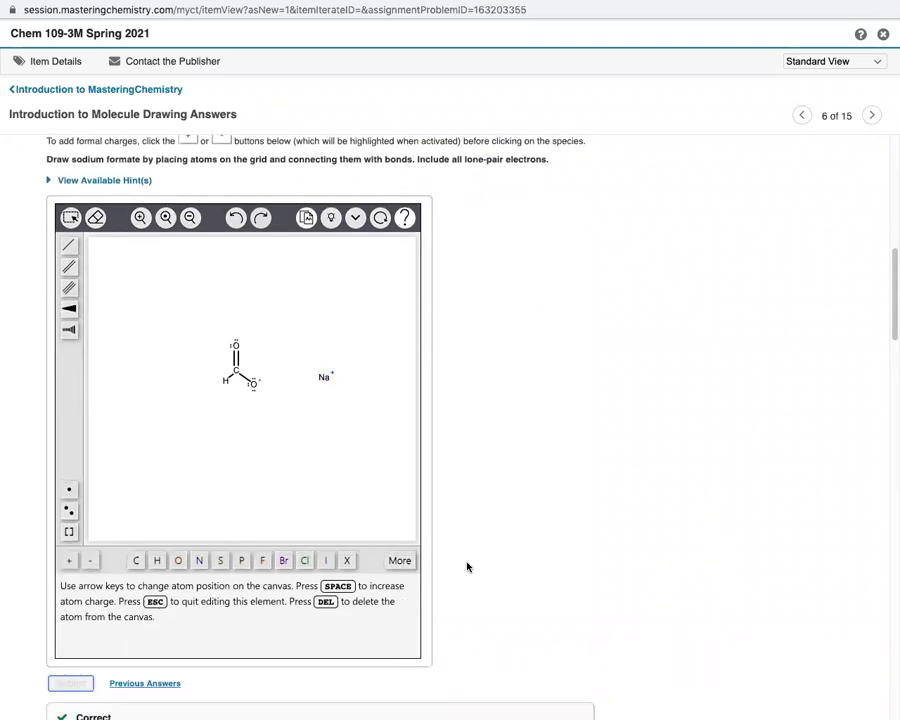
# Read the Part B instructions and examine the organic structure to draw, including its rings and chain
pyautogui.scroll(-2, 466, 567)
pyautogui.scroll(-10, 466, 567)
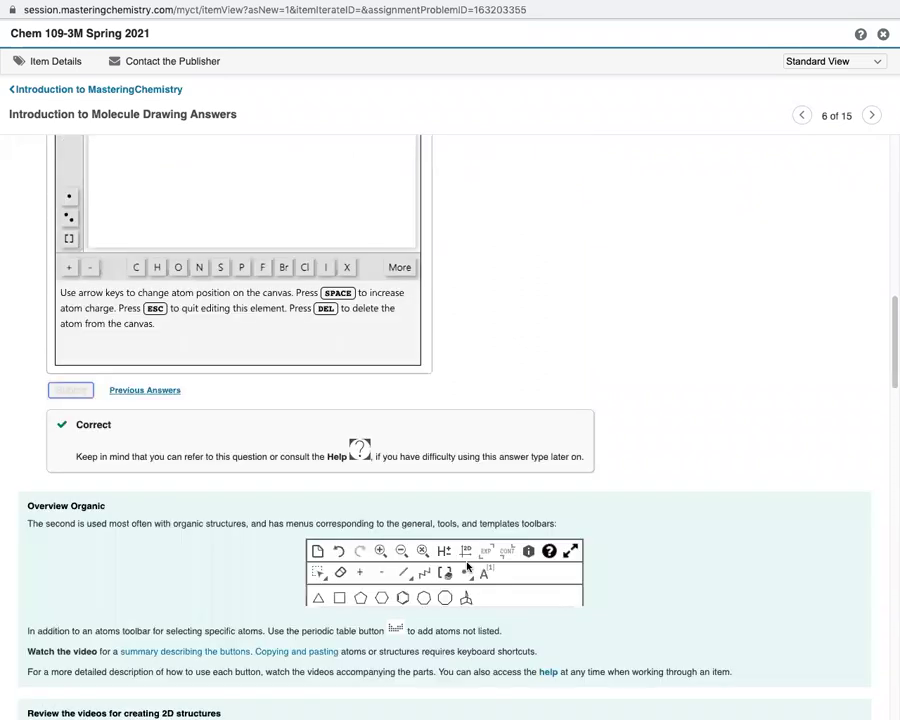
pyautogui.scroll(-7, 466, 567)
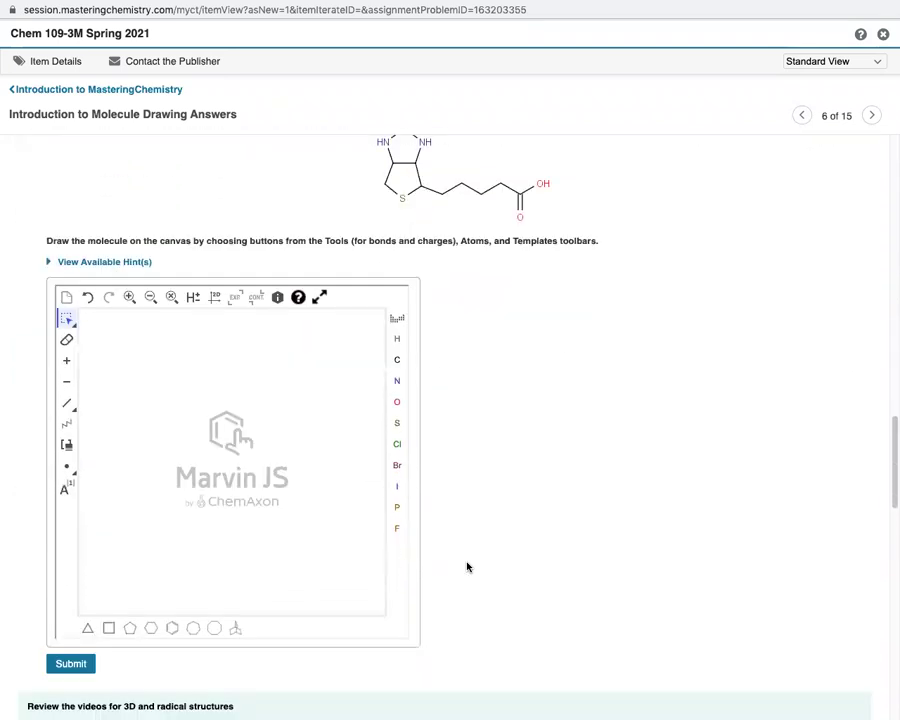
pyautogui.scroll(2, 466, 567)
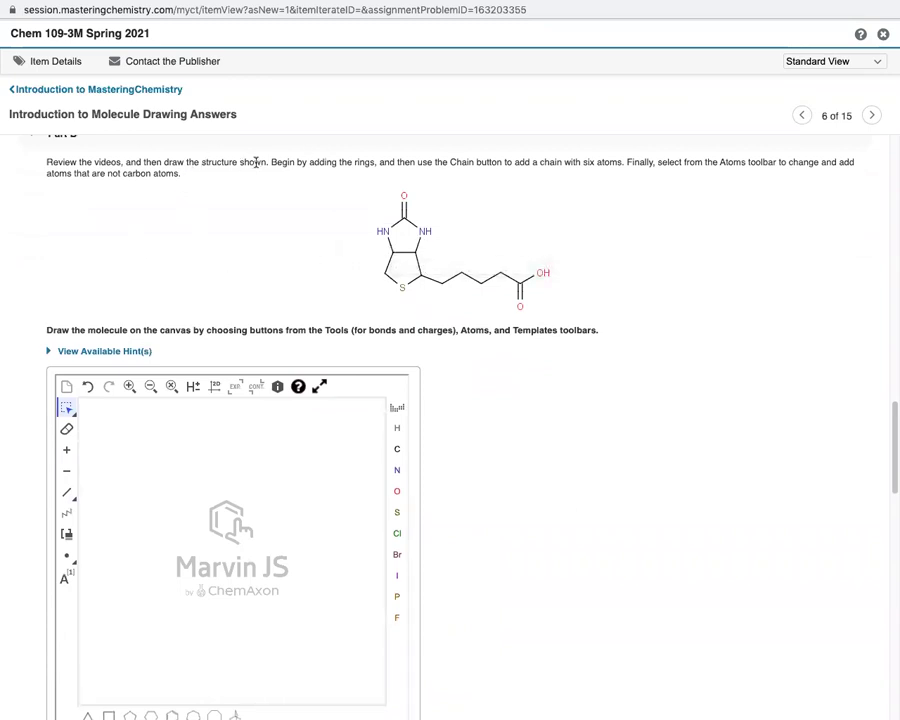
pyautogui.moveTo(271, 165); pyautogui.dragTo(379, 162)
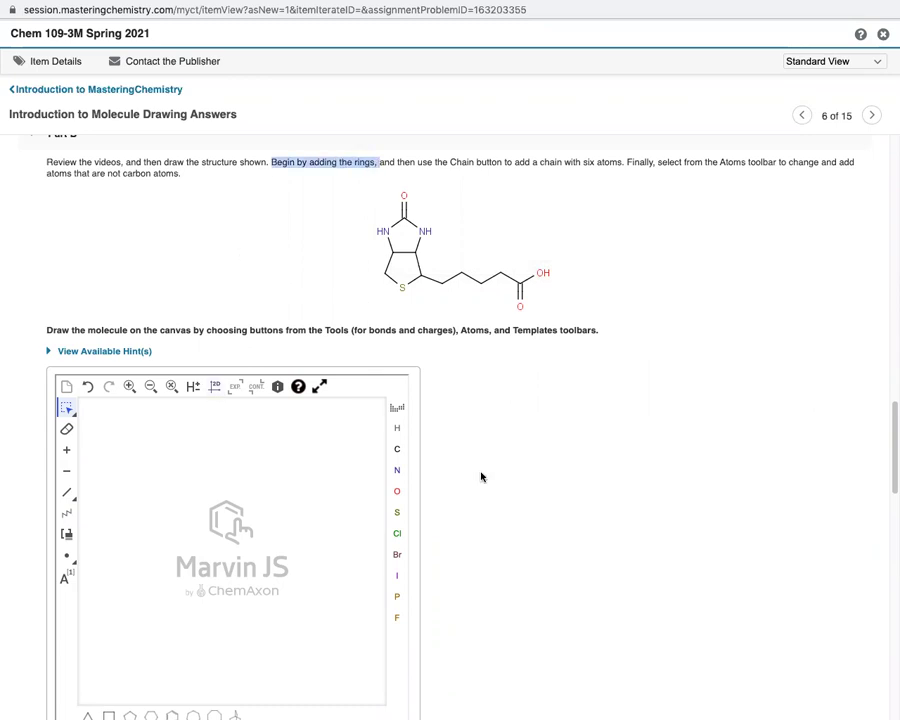
pyautogui.scroll(-1, 470, 470)
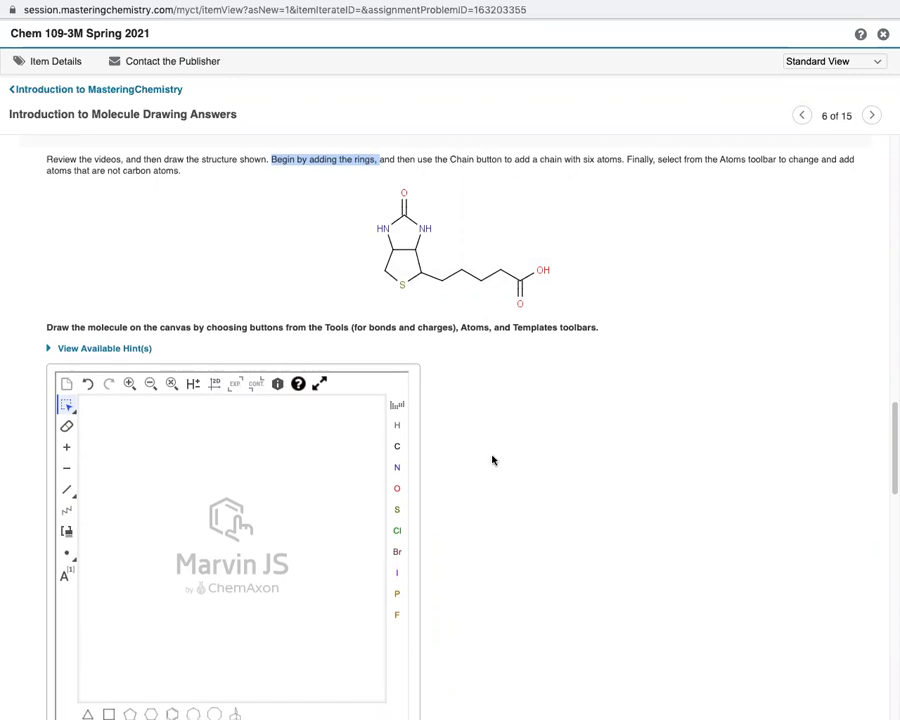
pyautogui.scroll(-2, 432, 488)
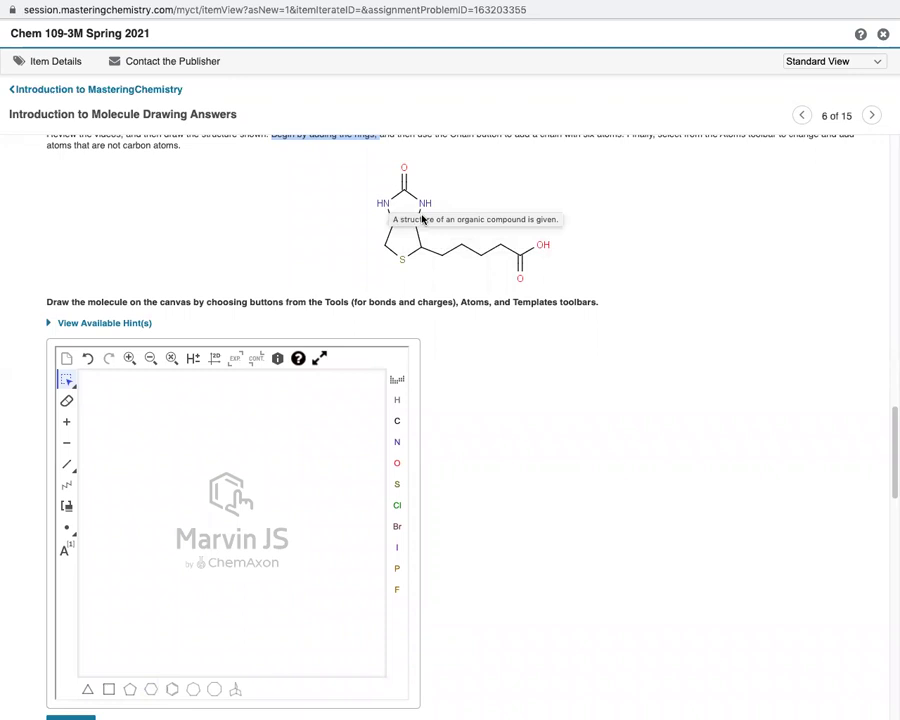
pyautogui.click(522, 403)
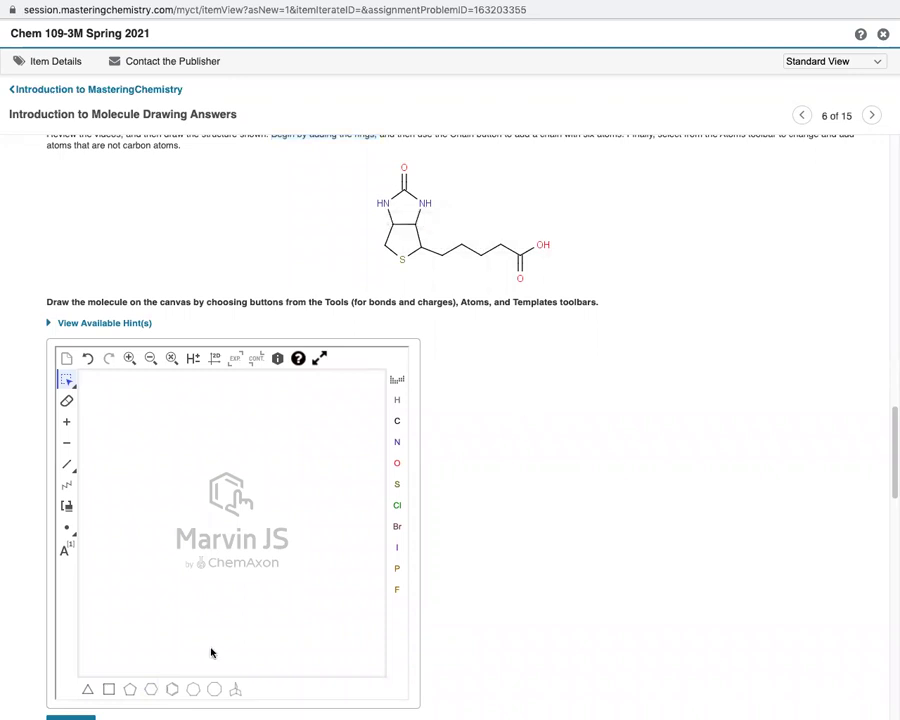
# Draw two fused five-membered rings sharing a horizontal bond on the Part B canvas
pyautogui.click(128, 692)
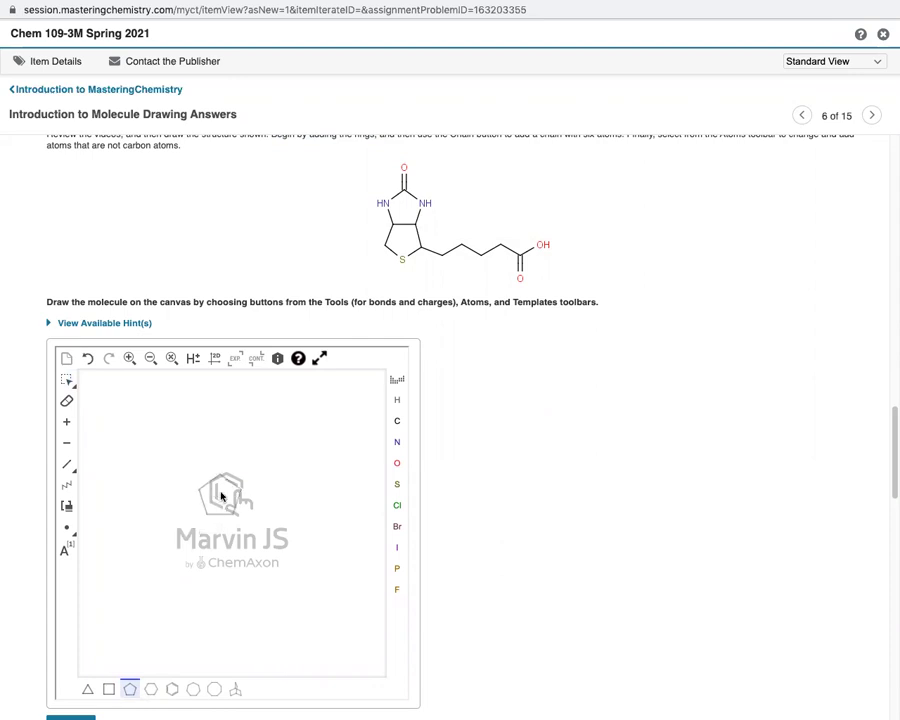
pyautogui.click(166, 458)
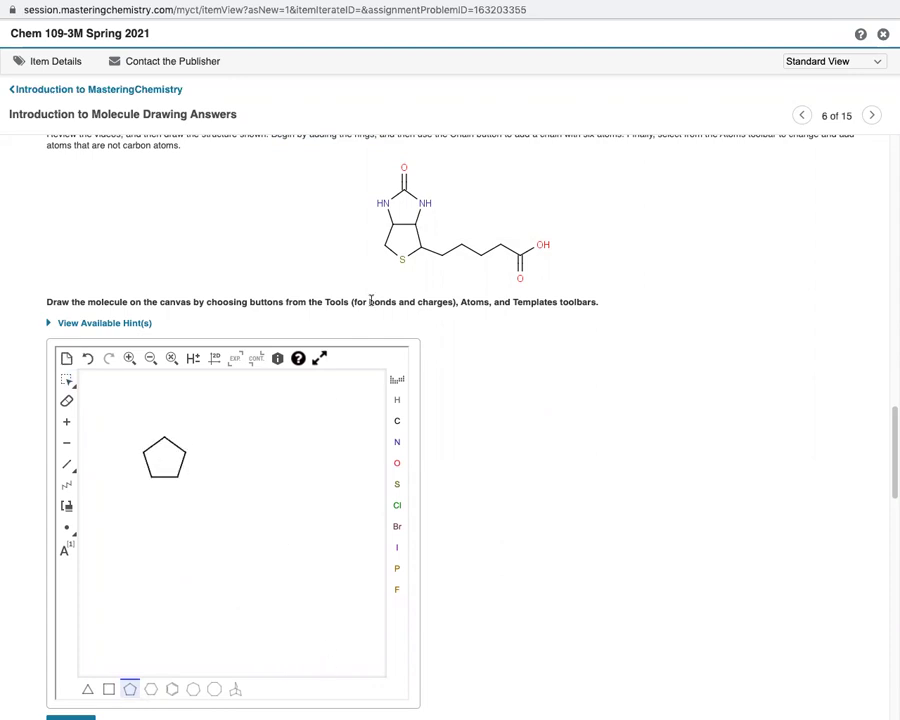
pyautogui.click(166, 478)
pyautogui.scroll(-2, 248, 624)
pyautogui.scroll(6, 248, 625)
pyautogui.scroll(1, 248, 625)
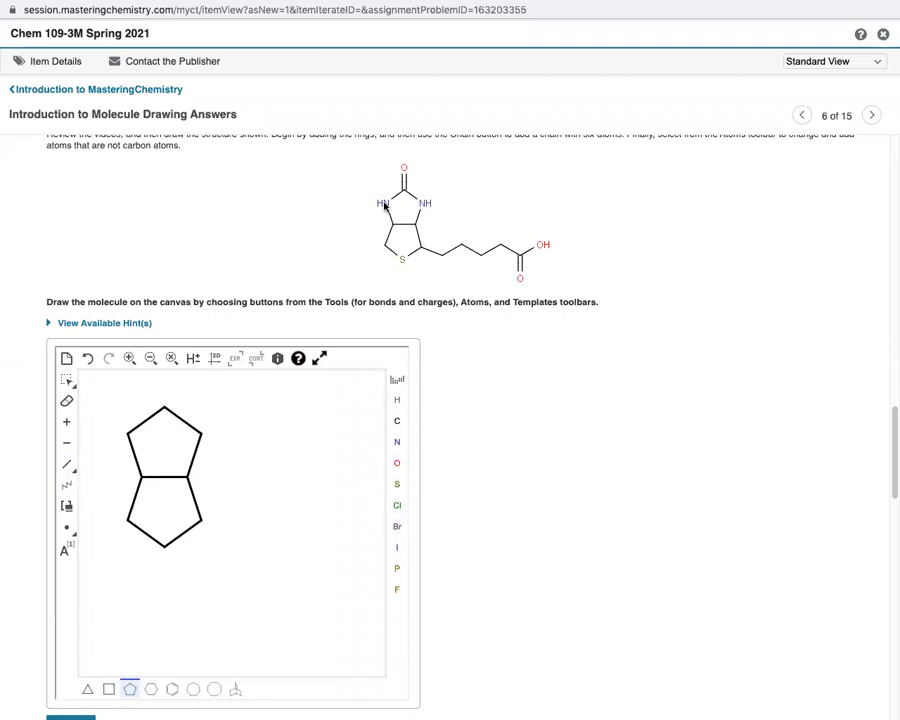
# Change the upper ring's two side atoms to nitrogen and the lower ring's bottom atom to sulfur
pyautogui.click(397, 441)
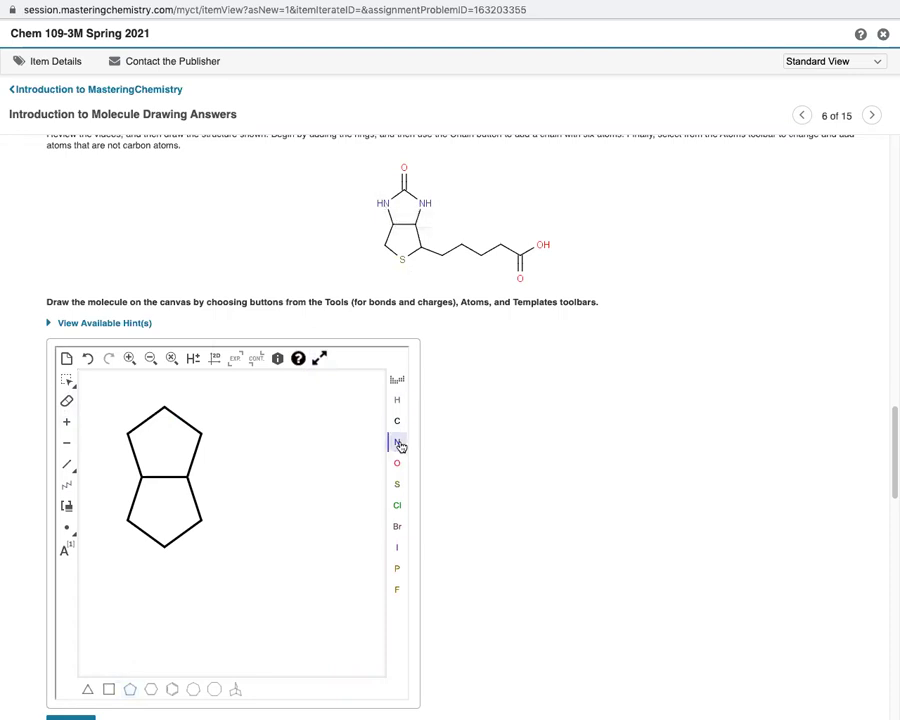
pyautogui.click(202, 433)
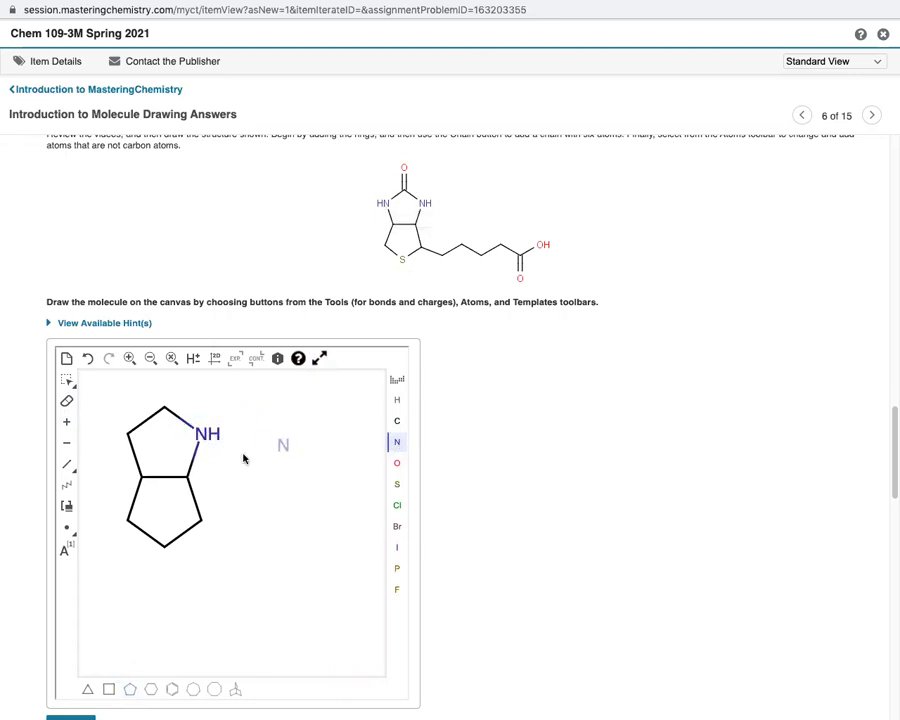
pyautogui.click(126, 433)
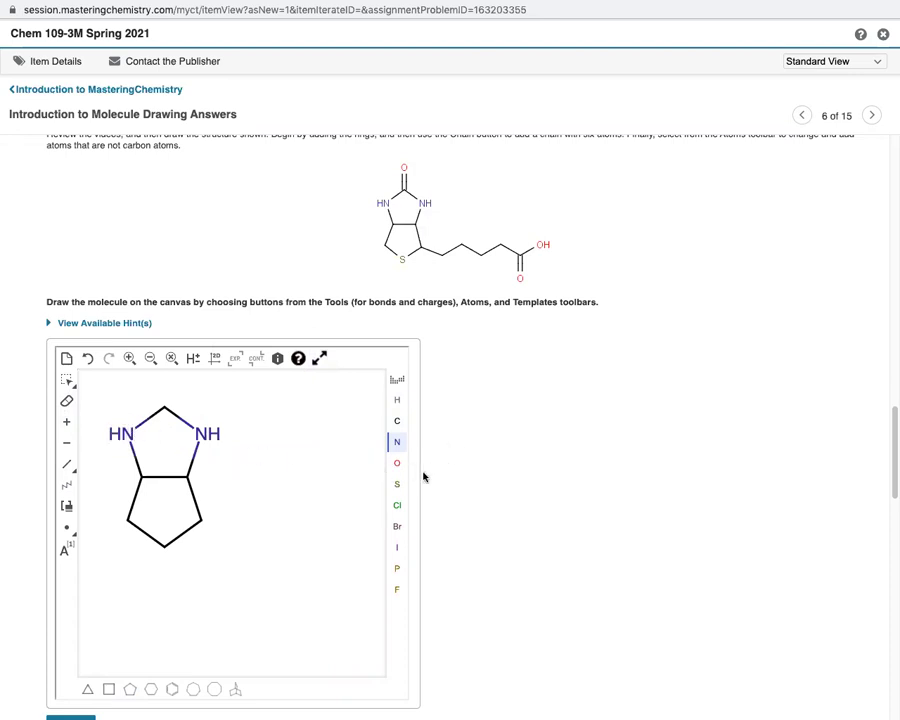
pyautogui.click(402, 486)
pyautogui.click(165, 545)
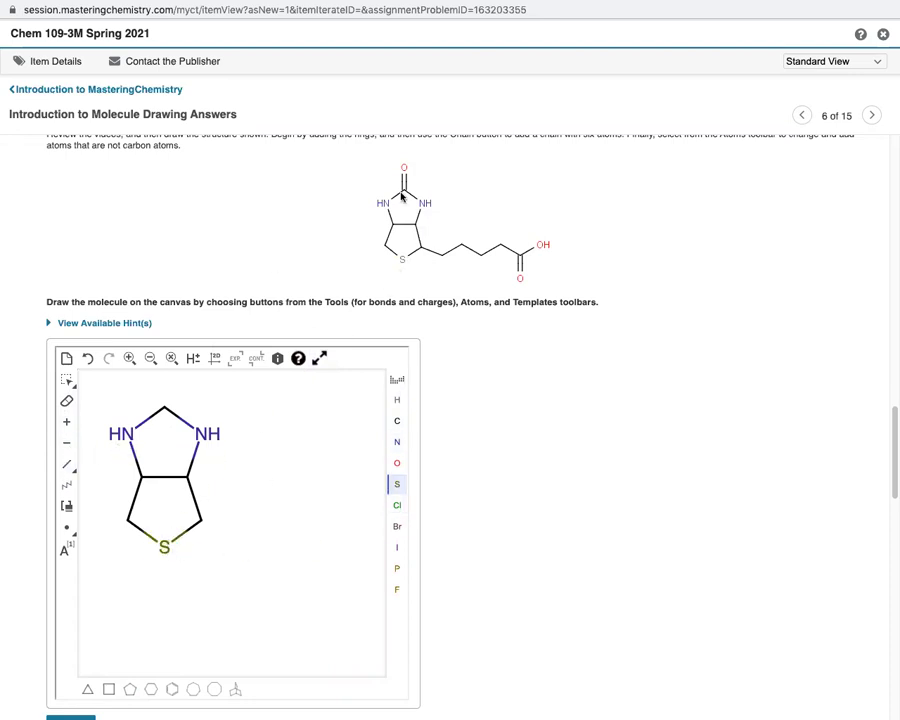
# Attach an oxygen with a double bond to the top carbon between the two nitrogens
pyautogui.click(67, 466)
pyautogui.click(110, 482)
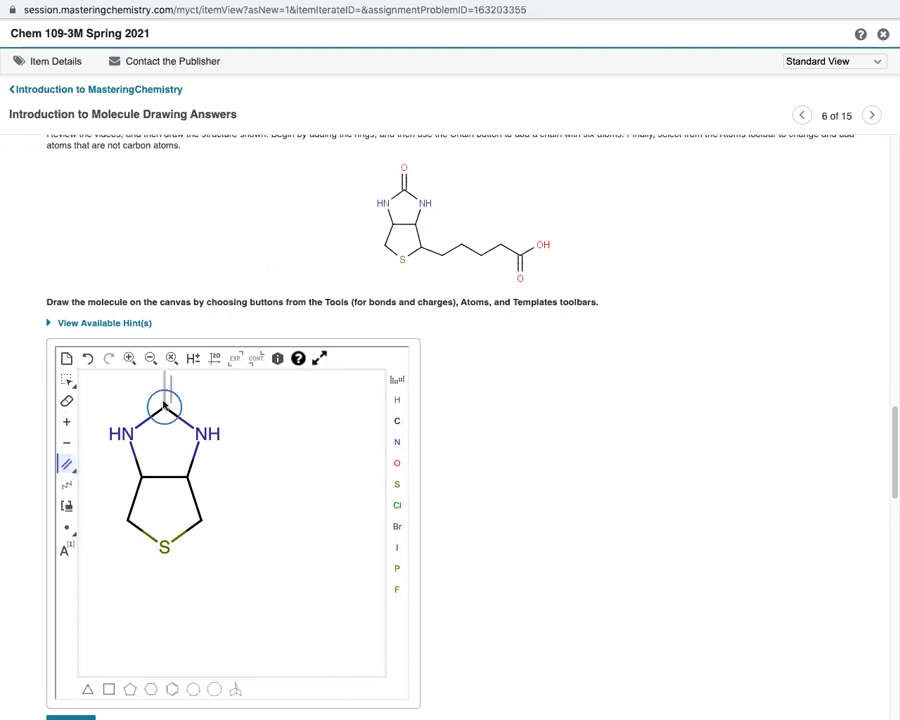
pyautogui.scroll(1, 352, 422)
pyautogui.scroll(-3, 291, 422)
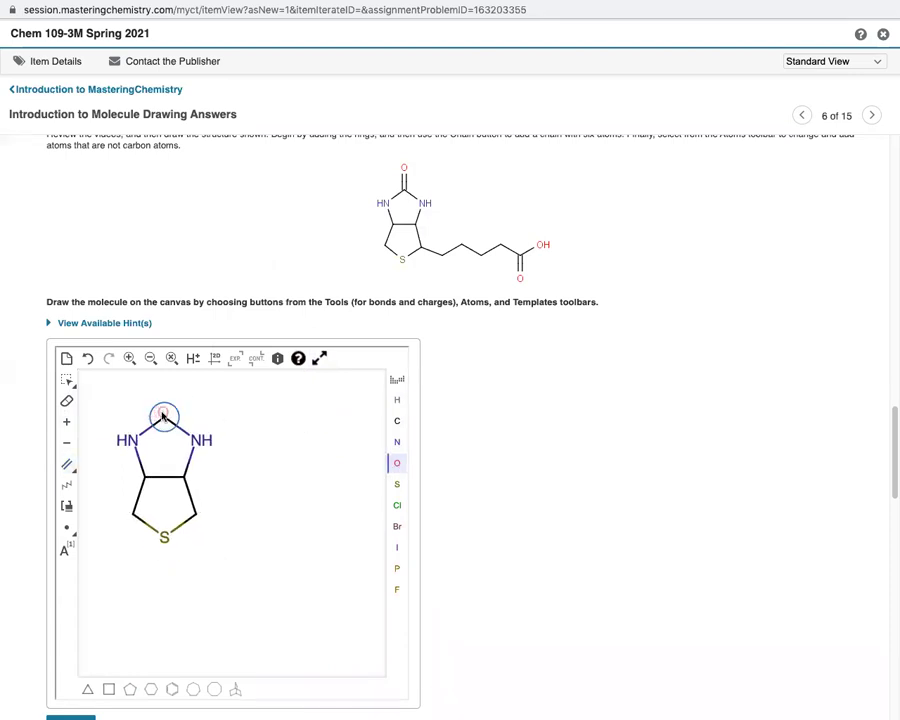
pyautogui.moveTo(165, 418); pyautogui.dragTo(167, 382)
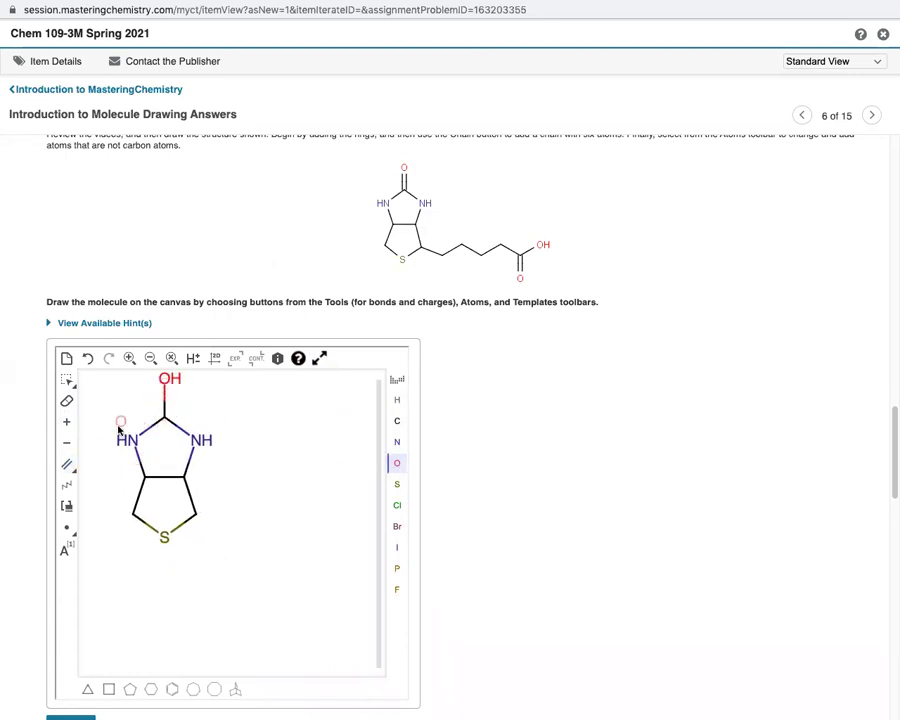
pyautogui.click(67, 466)
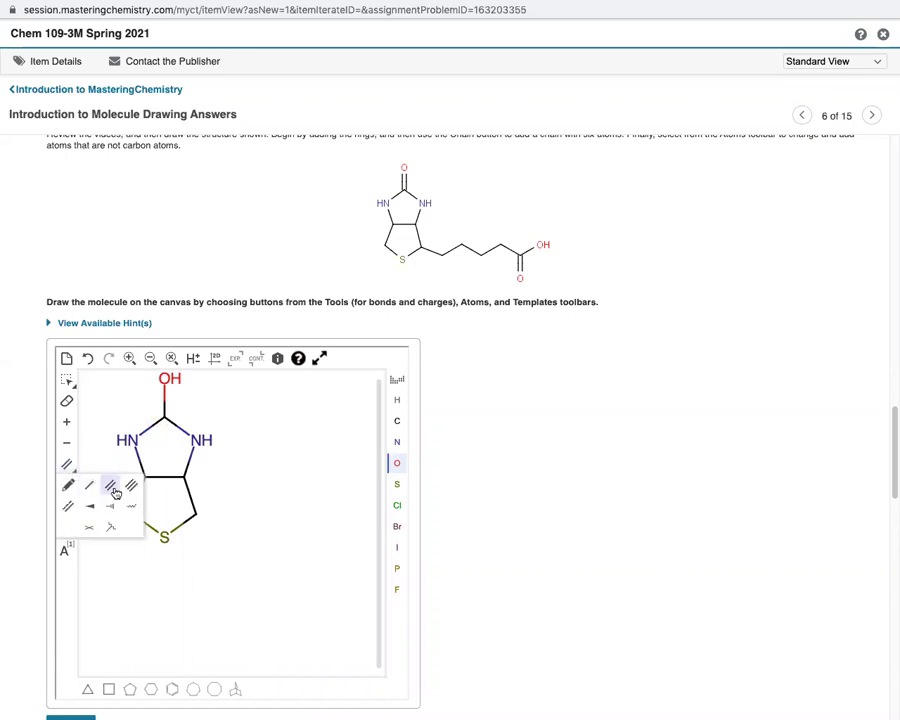
pyautogui.click(113, 489)
pyautogui.click(167, 405)
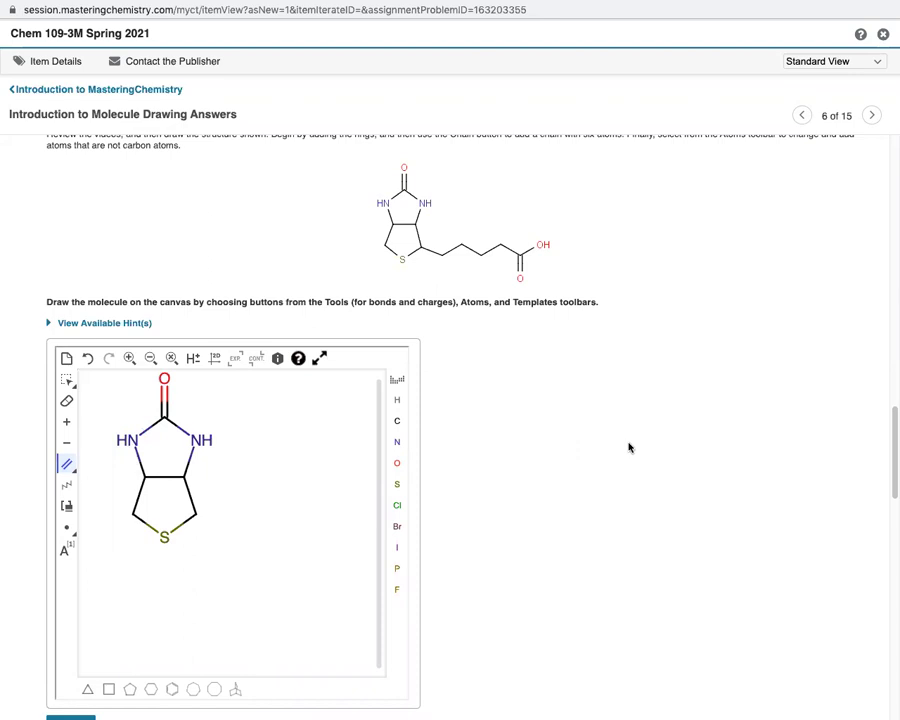
# Draw a zigzag chain of six carbons from the ring carbon to the right of the sulfur, undoing the stray extra chain
pyautogui.click(67, 490)
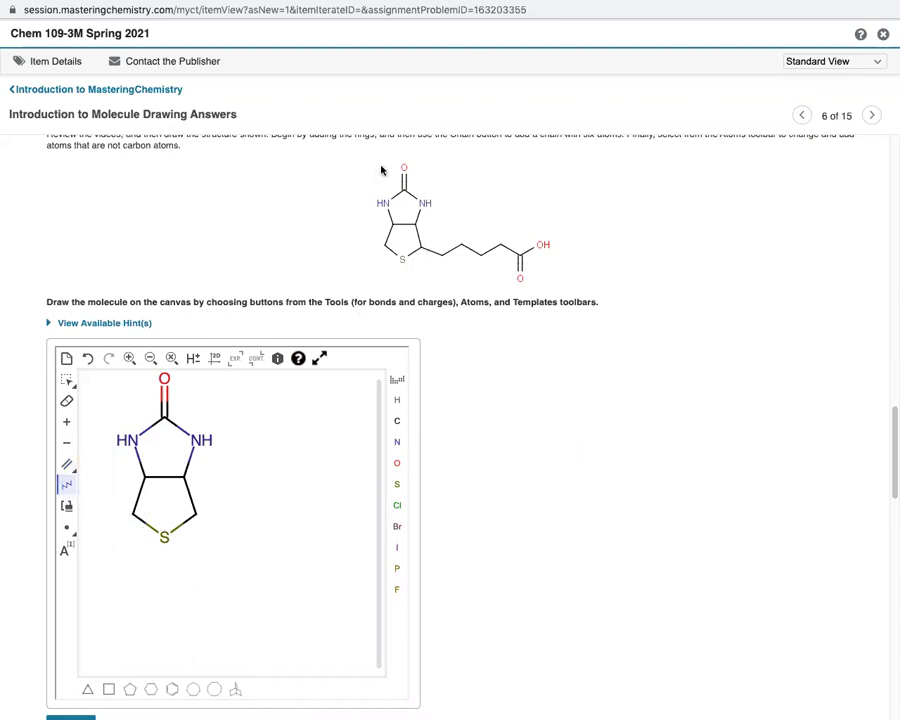
pyautogui.scroll(1, 366, 175)
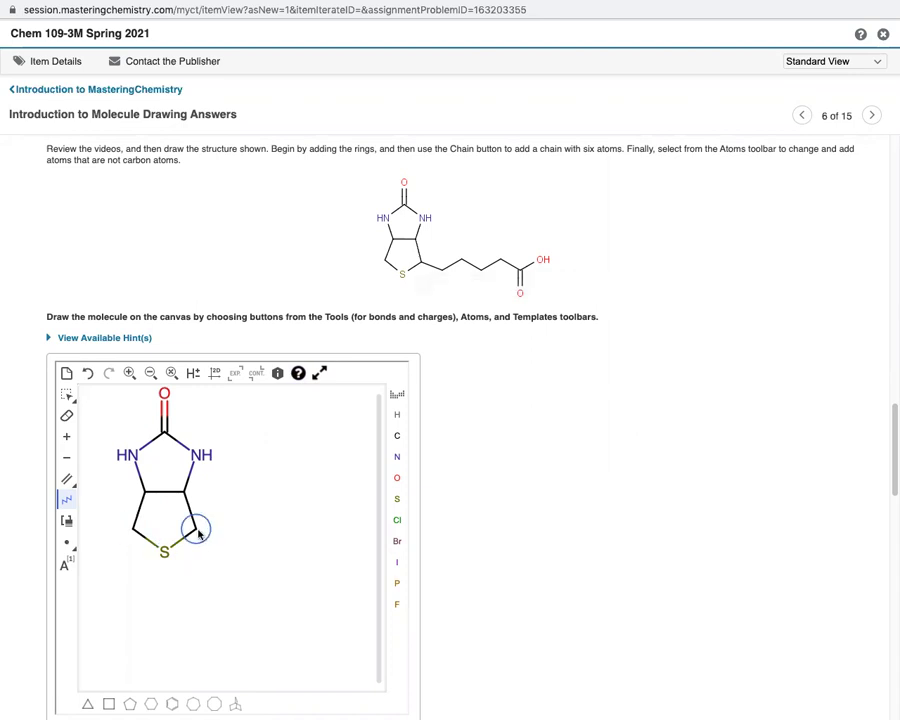
pyautogui.moveTo(199, 535); pyautogui.dragTo(366, 546)
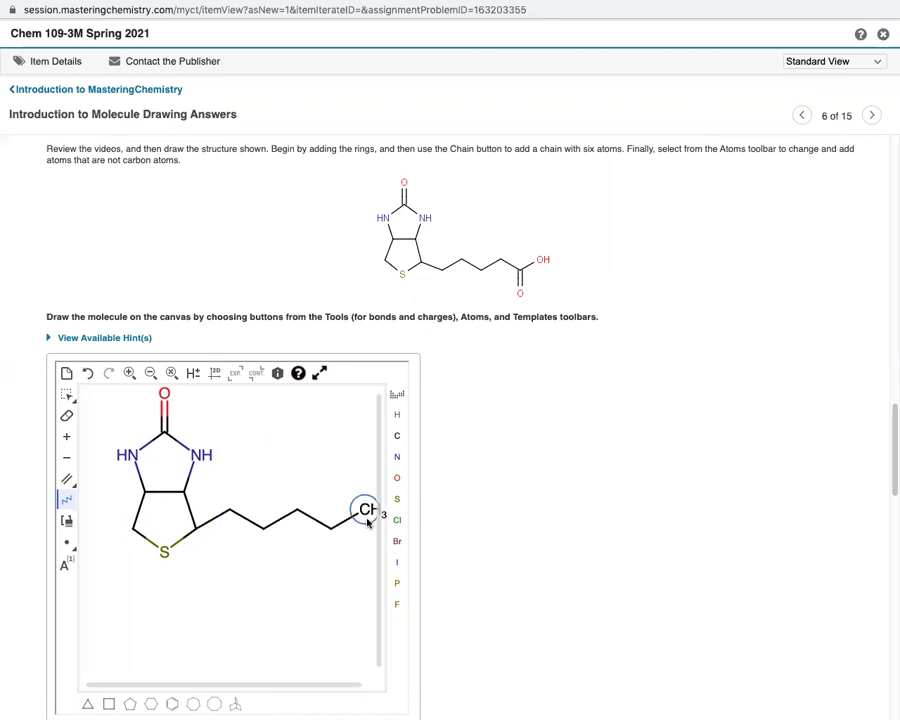
pyautogui.moveTo(237, 534); pyautogui.dragTo(221, 558)
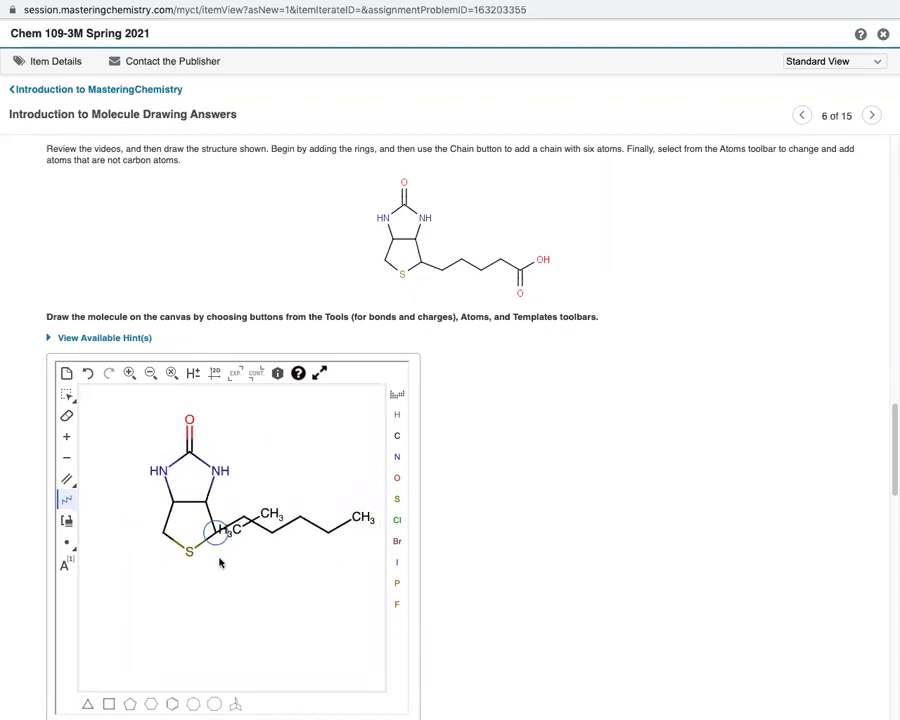
pyautogui.click(88, 374)
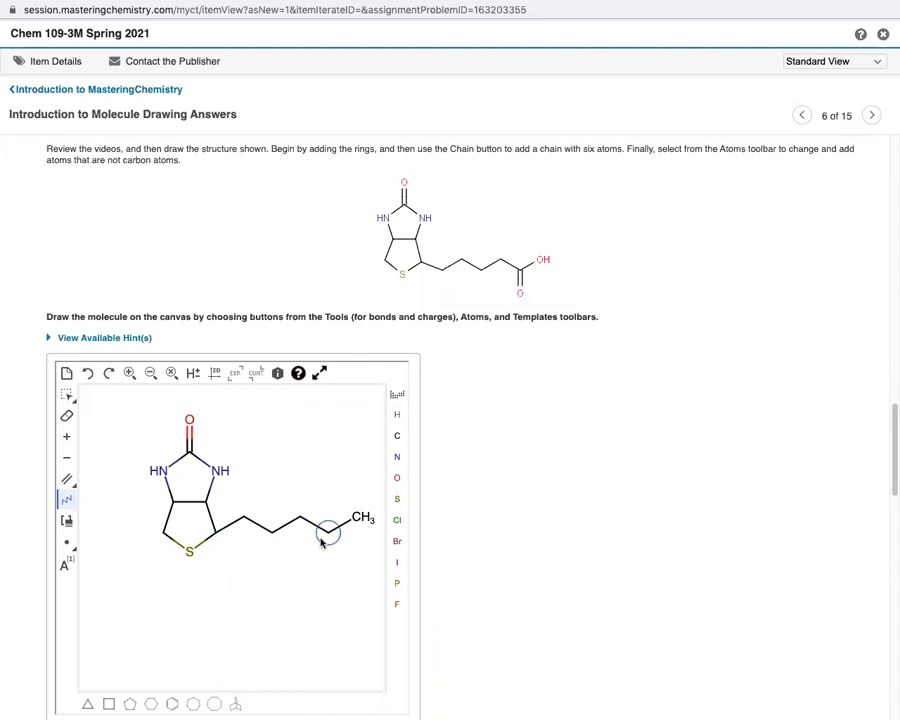
pyautogui.moveTo(362, 522); pyautogui.dragTo(366, 567)
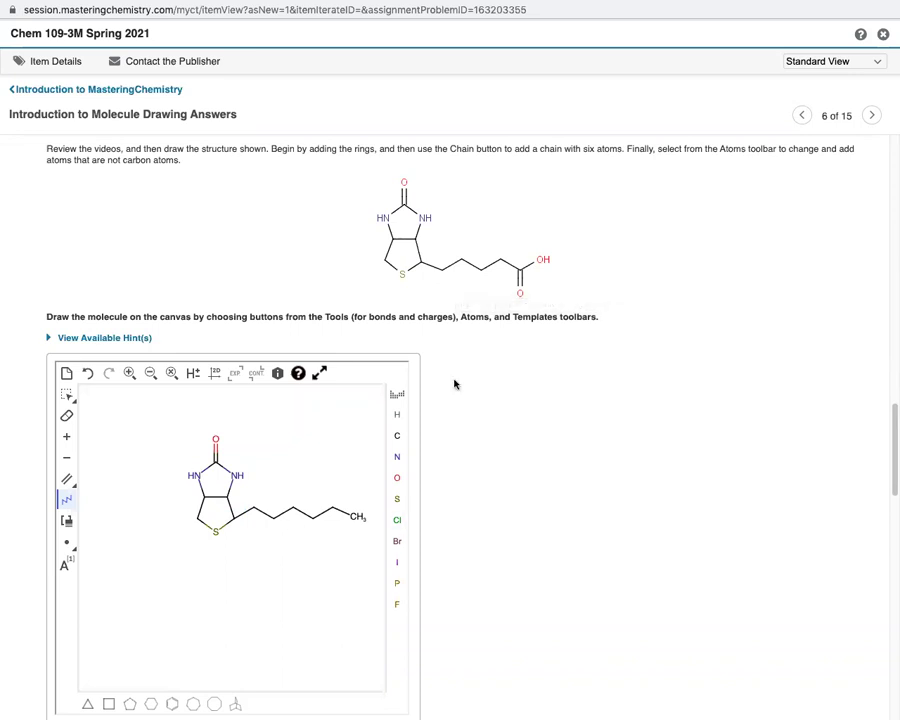
# Turn the chain's end into a carboxylic acid by adding OH and a double-bonded oxygen, and submit the Part B answer
pyautogui.click(395, 479)
pyautogui.click(355, 516)
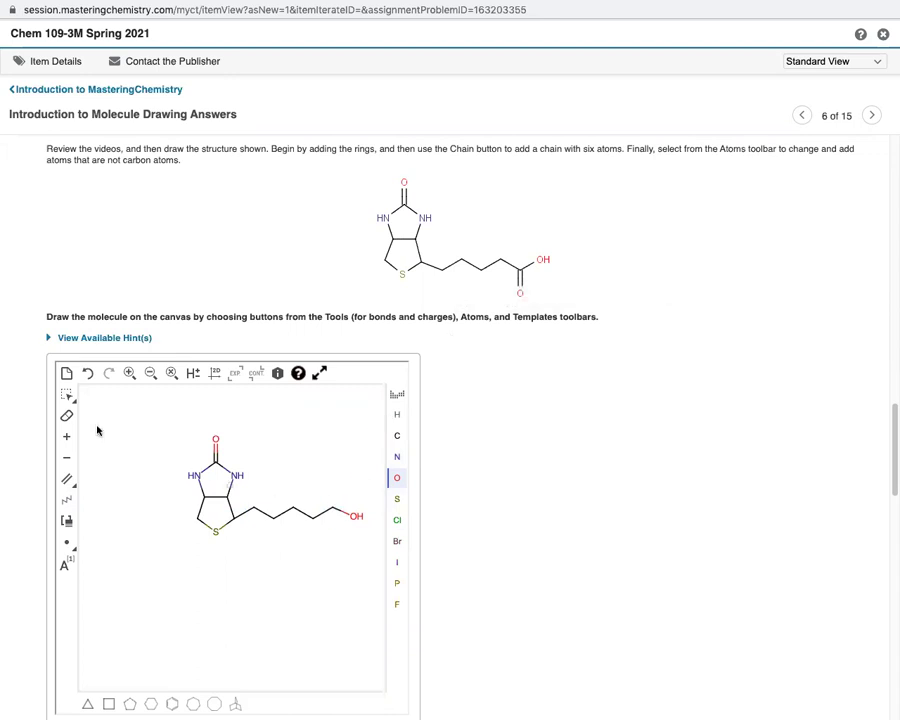
pyautogui.click(65, 486)
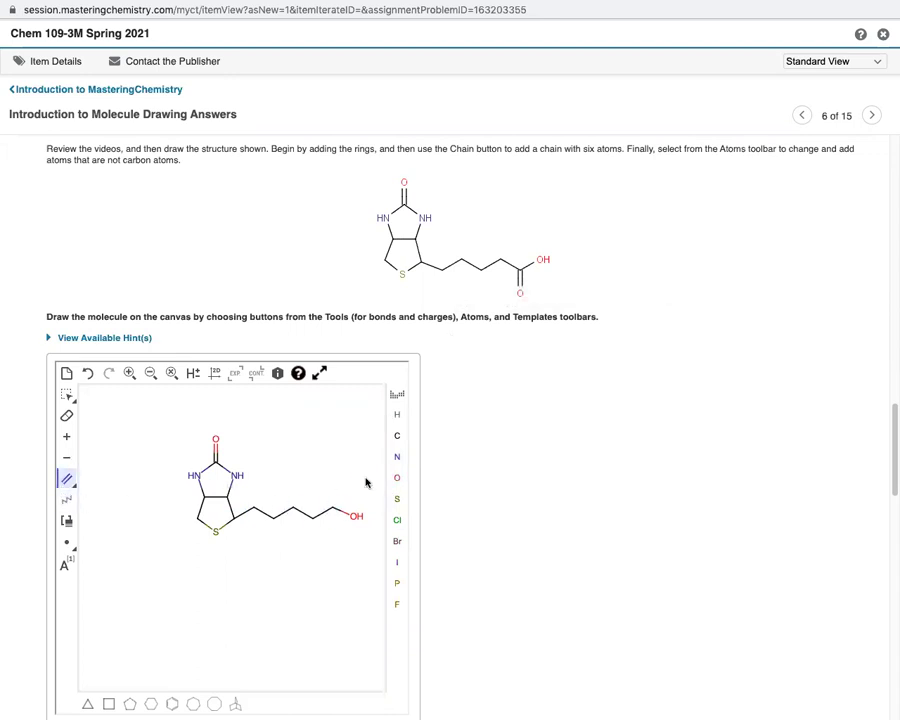
pyautogui.click(333, 503)
pyautogui.click(397, 478)
pyautogui.click(334, 486)
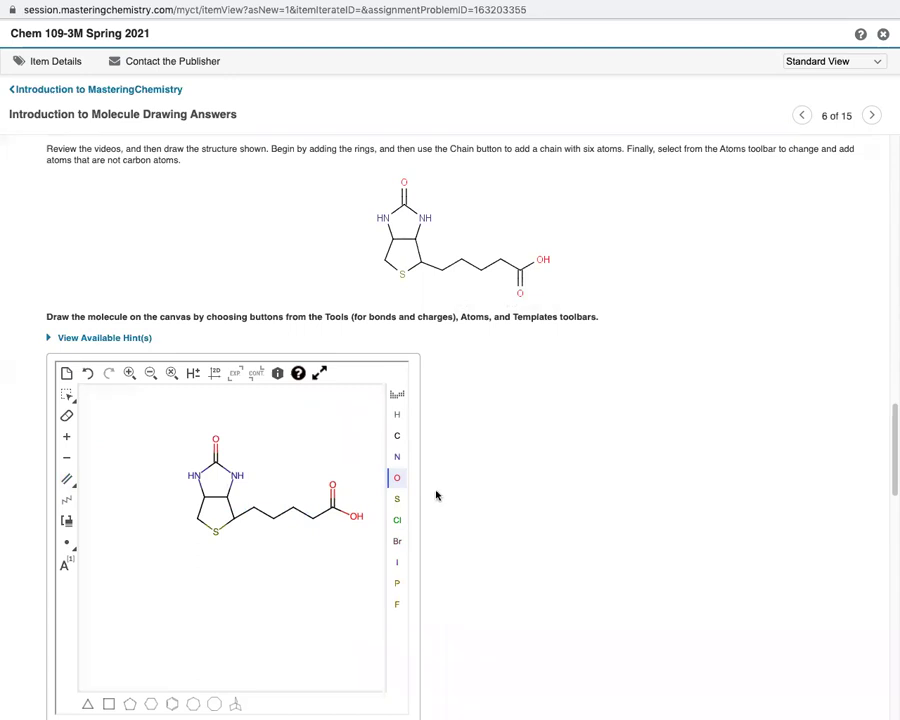
pyautogui.scroll(-4, 434, 490)
pyautogui.click(71, 552)
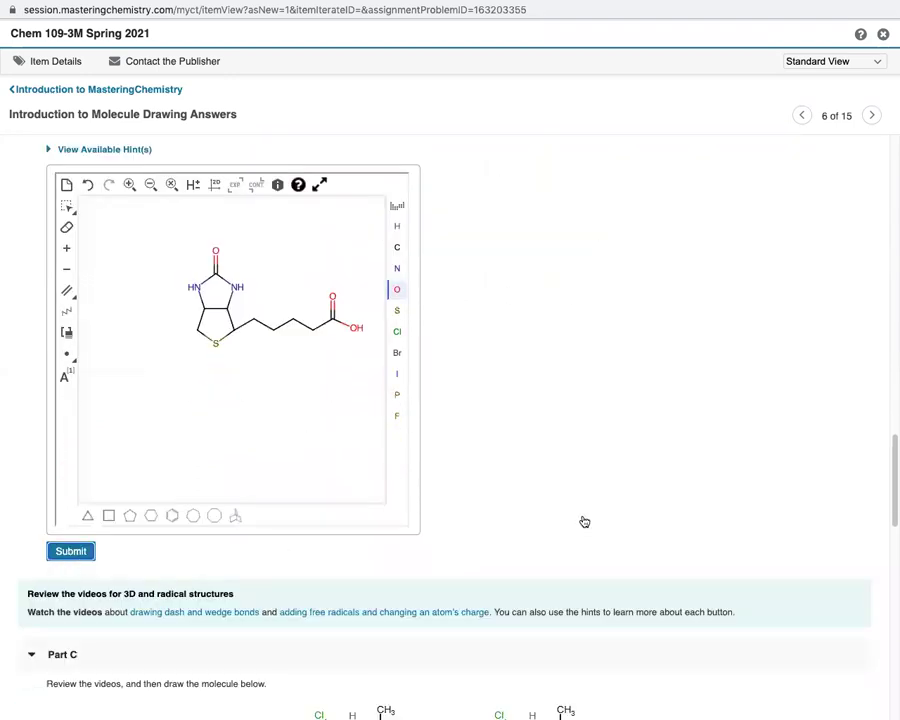
# Check the Part B result, and examine the Part C instructions and target molecule, including its stereochemistry, radical and charge
pyautogui.scroll(5, 534, 460)
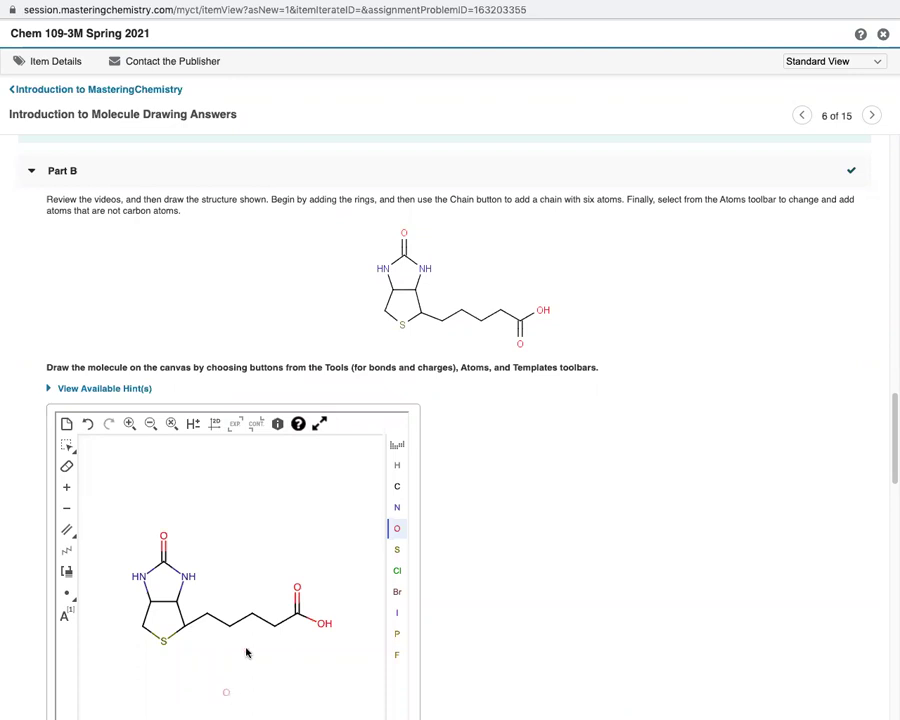
pyautogui.scroll(-1, 480, 577)
pyautogui.scroll(-10, 480, 577)
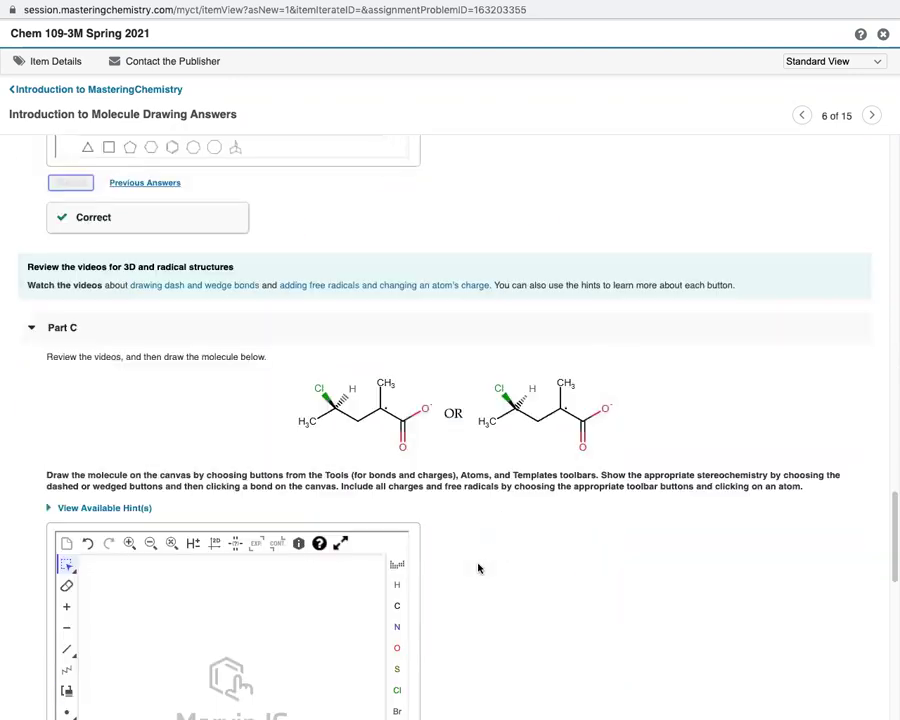
pyautogui.scroll(-2, 478, 568)
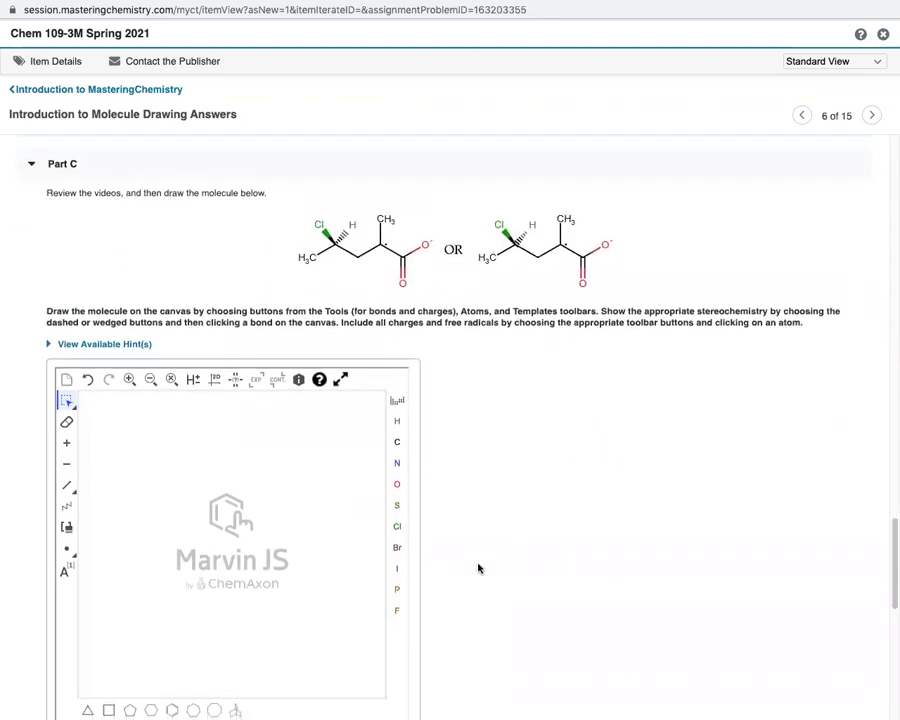
pyautogui.scroll(9, 476, 564)
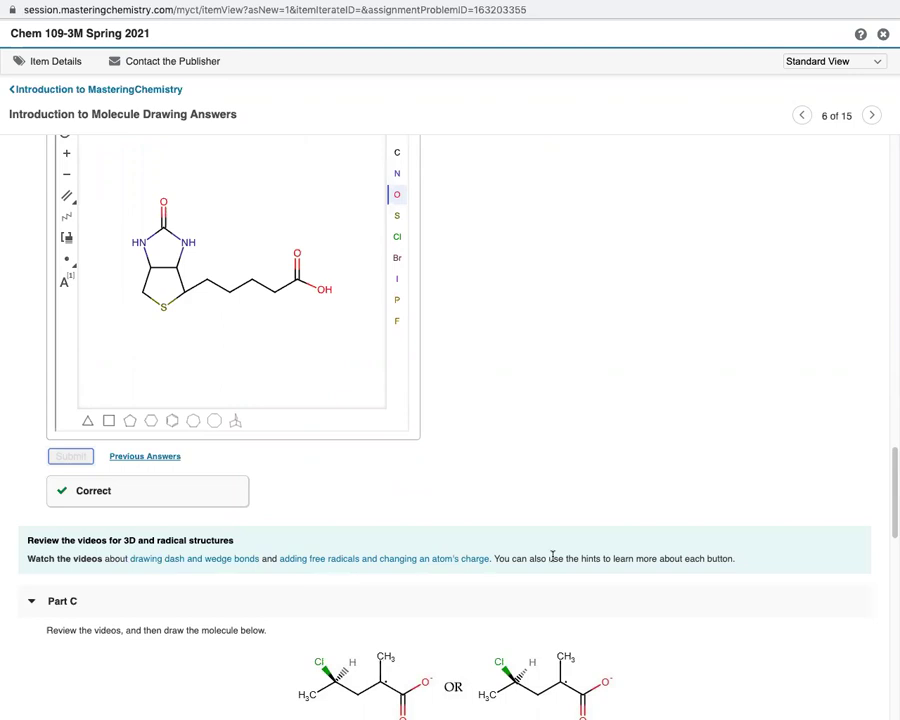
pyautogui.scroll(-5, 552, 556)
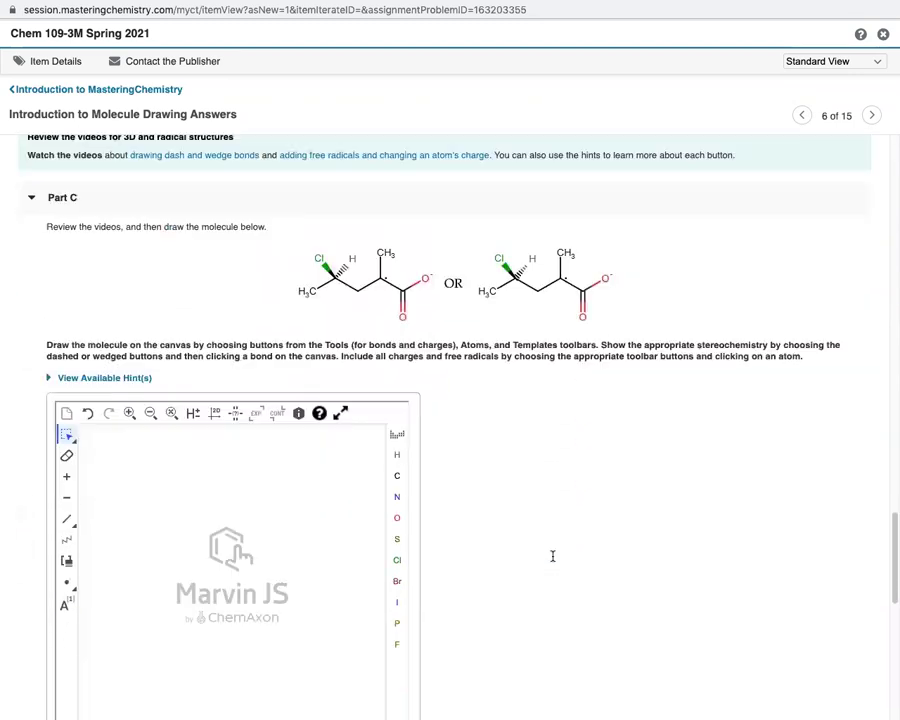
pyautogui.scroll(-1, 552, 556)
pyautogui.scroll(-1, 404, 286)
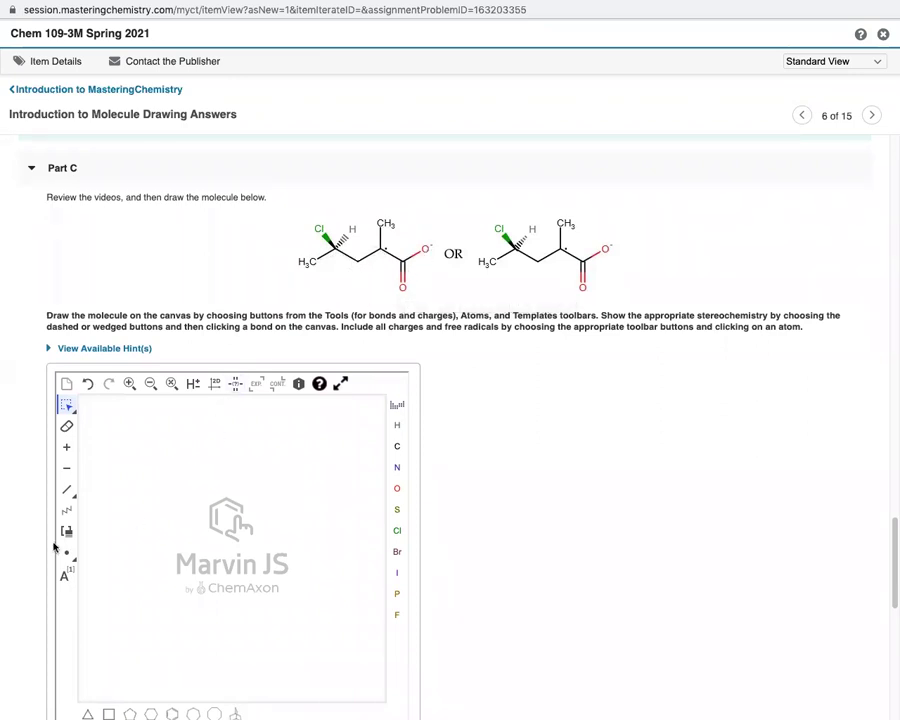
# Draw an eight-carbon chain on the Part C canvas and attach a chlorine and a hydrogen to its second carbon
pyautogui.click(66, 510)
pyautogui.moveTo(120, 562)
pyautogui.mouseDown()
pyautogui.moveTo(238, 558)
pyautogui.moveTo(284, 574)
pyautogui.mouseUp()
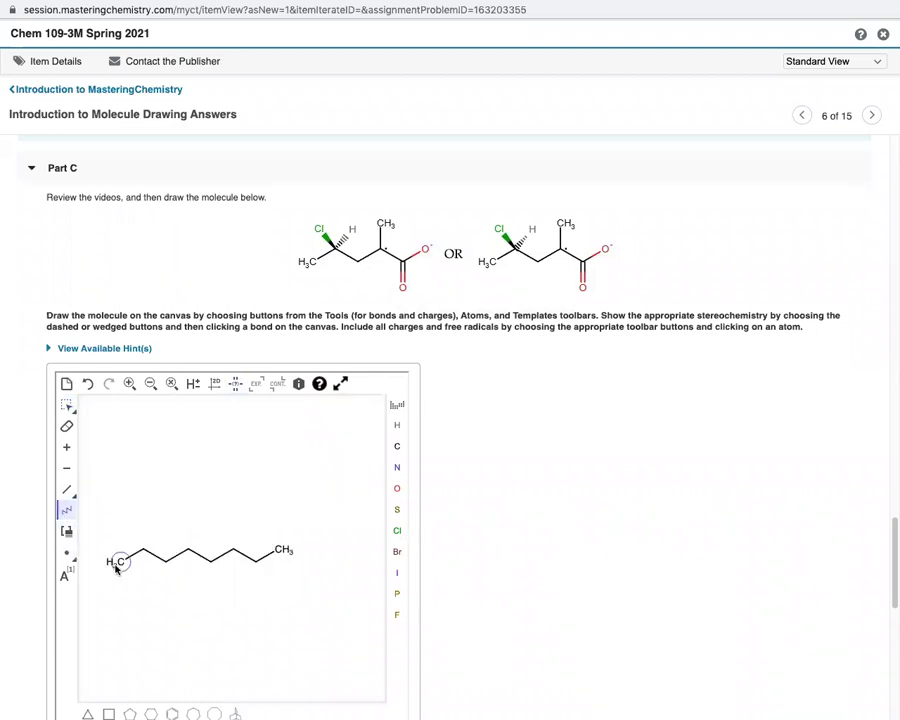
pyautogui.click(398, 531)
pyautogui.moveTo(143, 549); pyautogui.dragTo(121, 531)
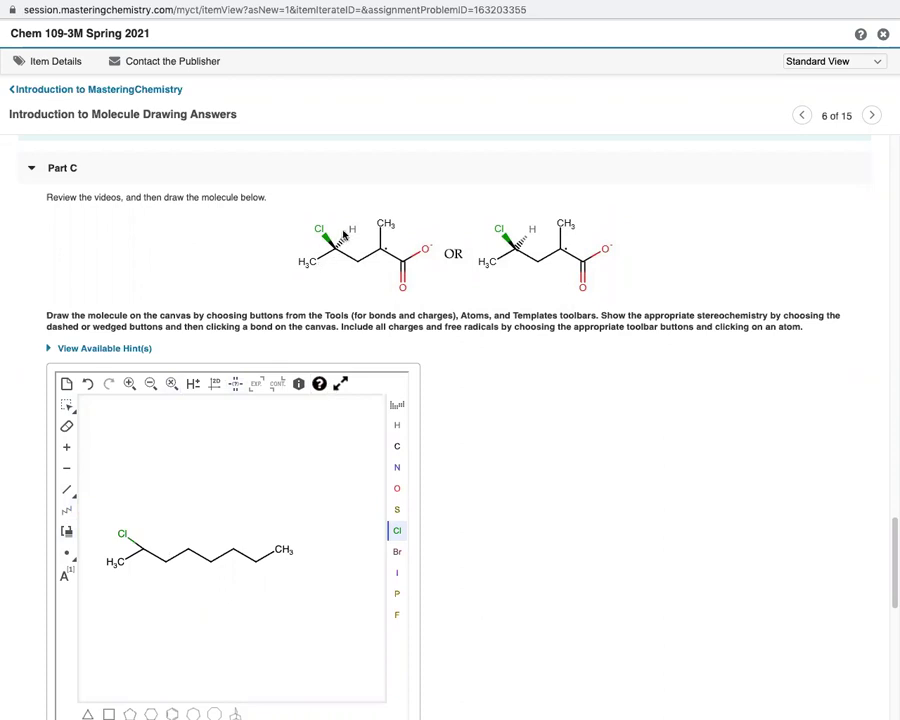
pyautogui.click(397, 425)
pyautogui.moveTo(143, 549); pyautogui.dragTo(153, 528)
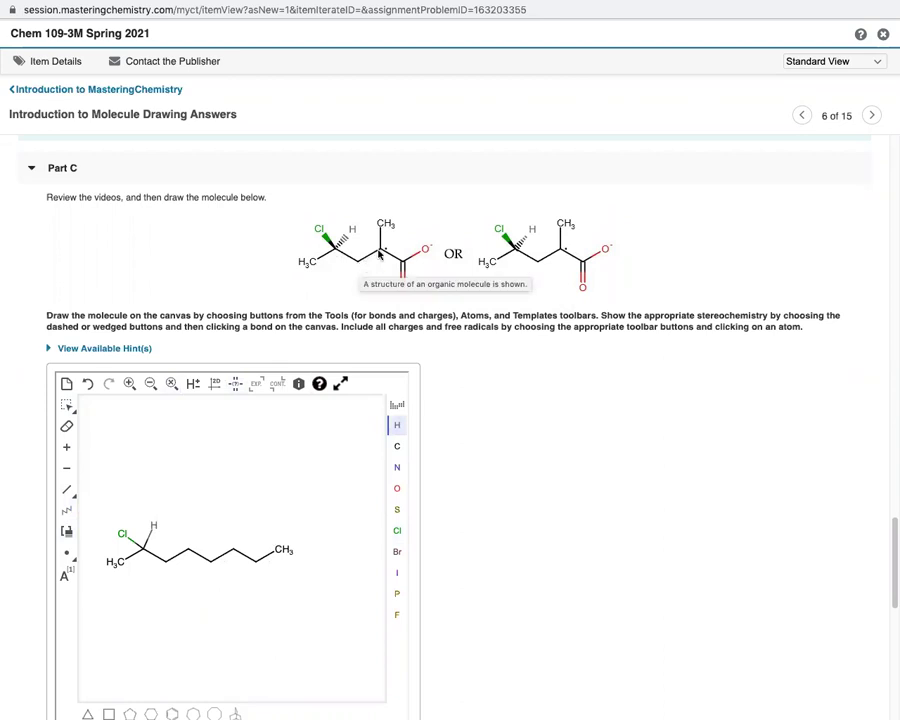
# Attach a methyl group to the chain's fourth carbon and a double-bonded oxygen to the fifth carbon
pyautogui.click(397, 447)
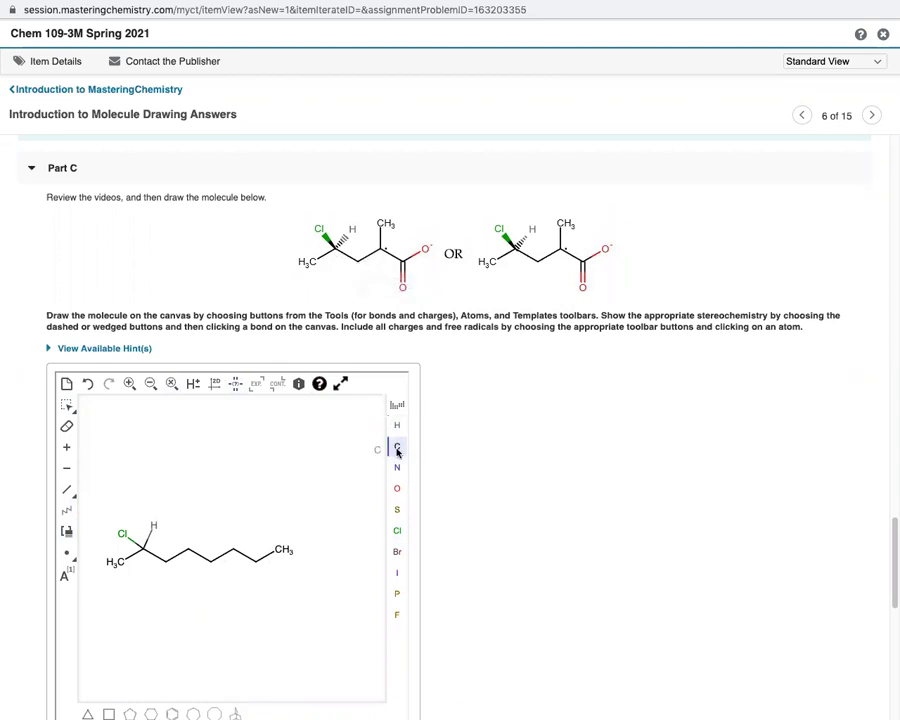
pyautogui.click(188, 521)
pyautogui.click(397, 488)
pyautogui.moveTo(210, 562); pyautogui.dragTo(215, 597)
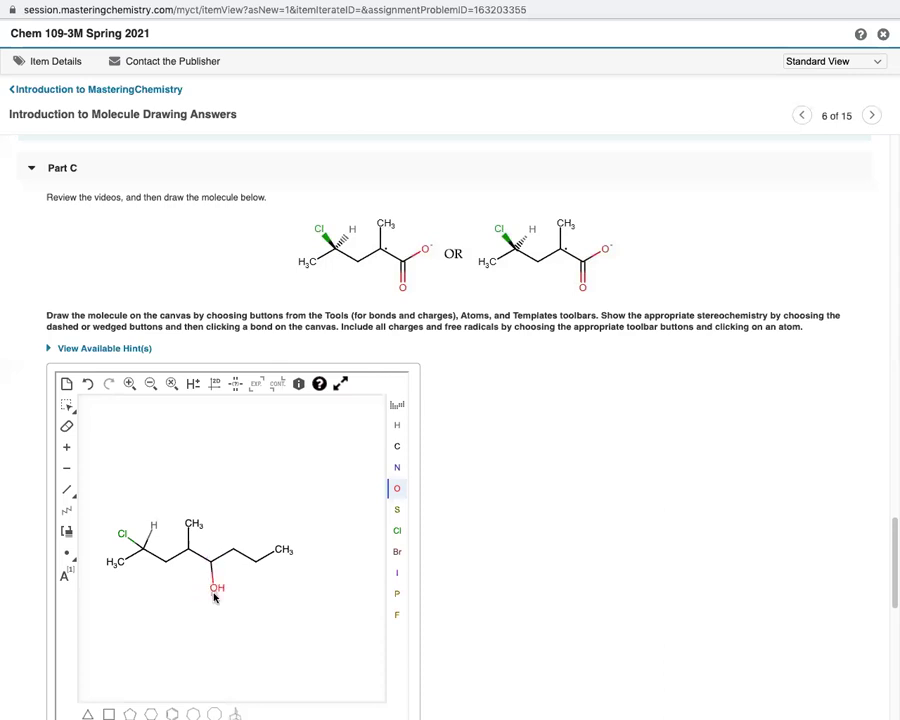
pyautogui.click(68, 490)
pyautogui.click(75, 505)
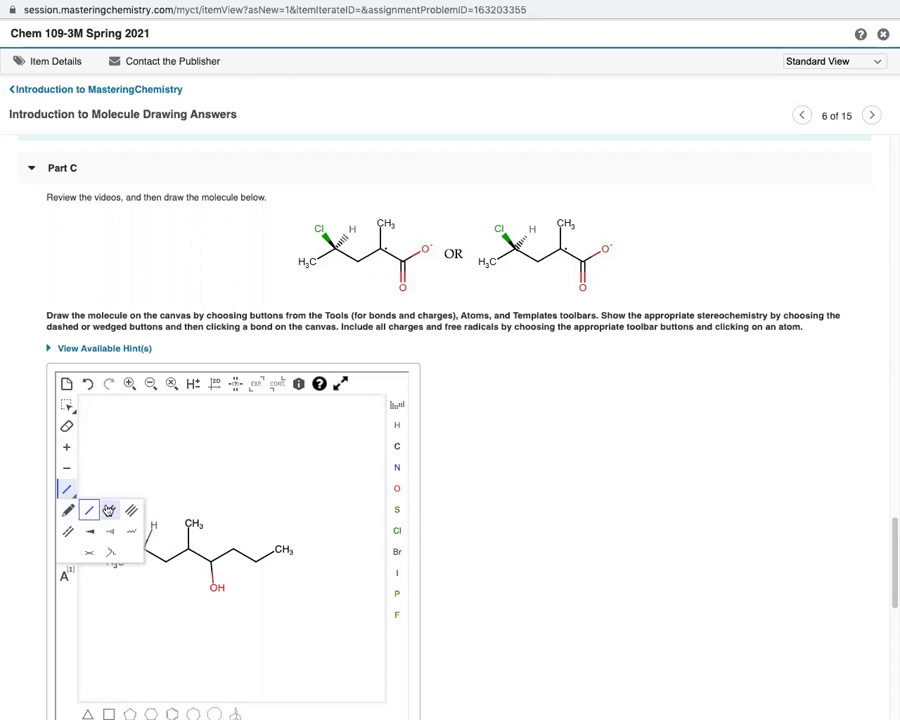
pyautogui.click(110, 508)
pyautogui.click(212, 578)
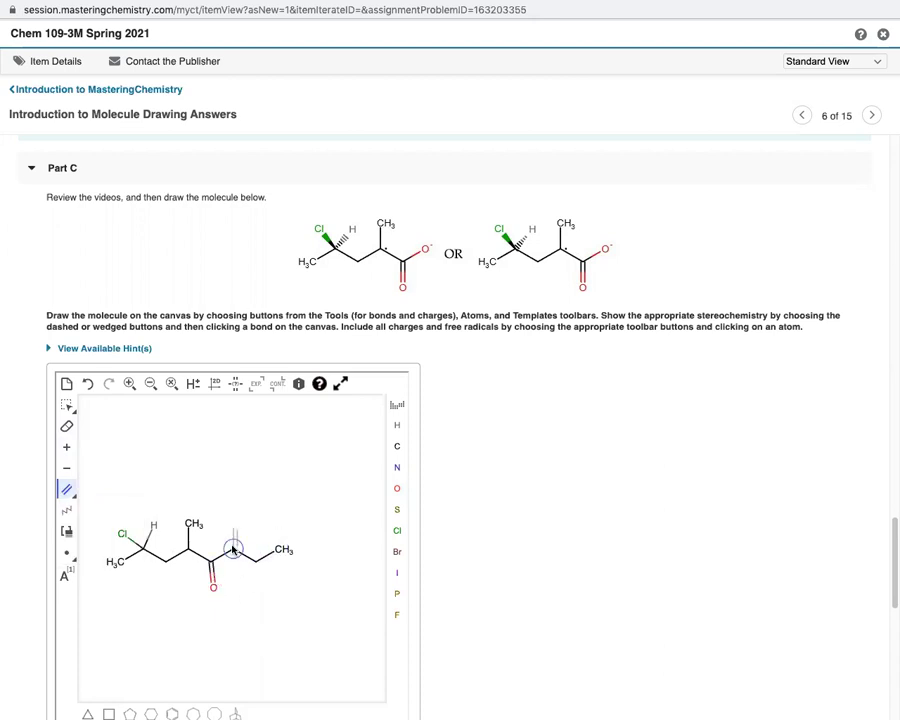
# Replace the chain's sixth carbon with oxygen and erase the two chain atoms beyond it
pyautogui.click(397, 487)
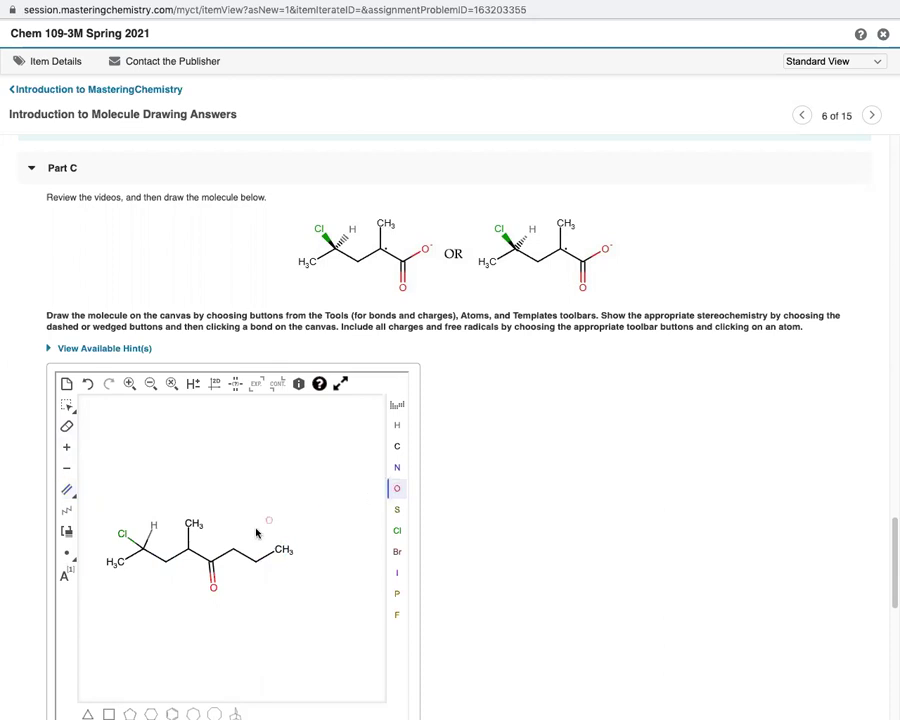
pyautogui.click(233, 550)
pyautogui.click(280, 551)
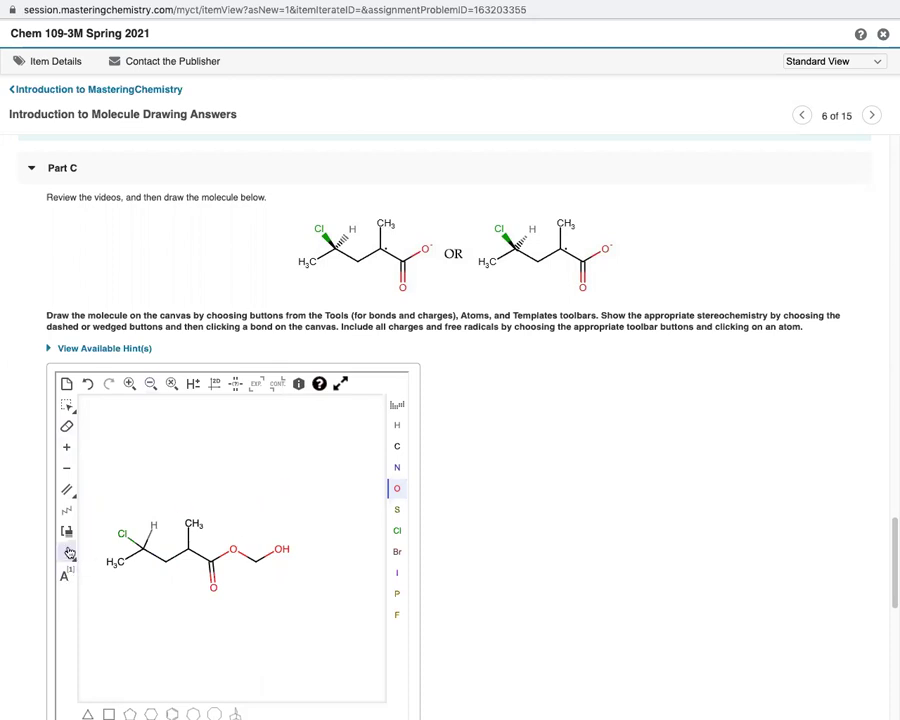
pyautogui.click(66, 425)
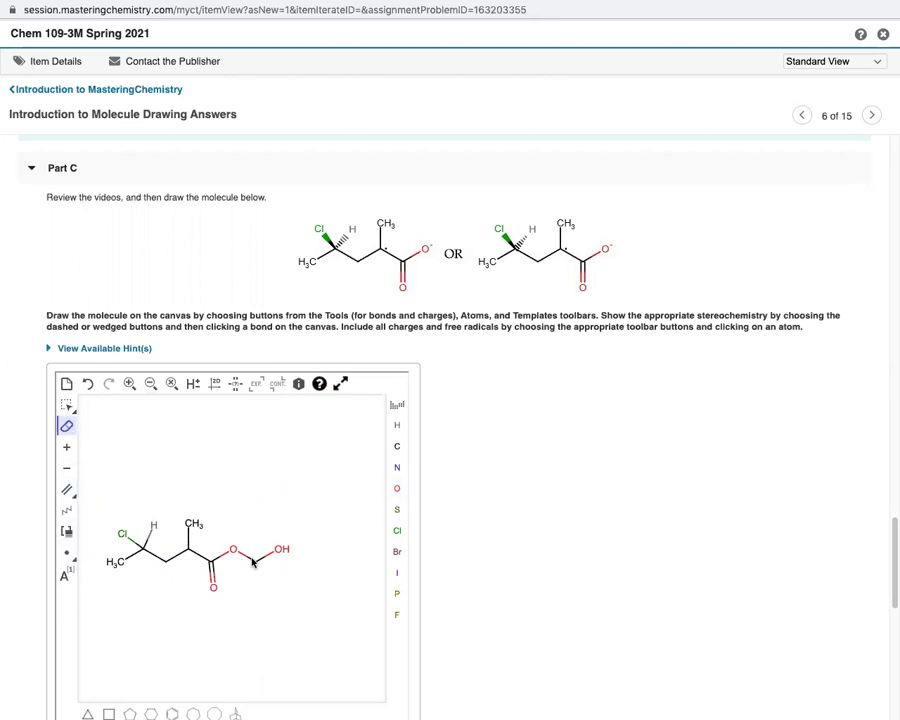
pyautogui.click(281, 549)
pyautogui.click(259, 562)
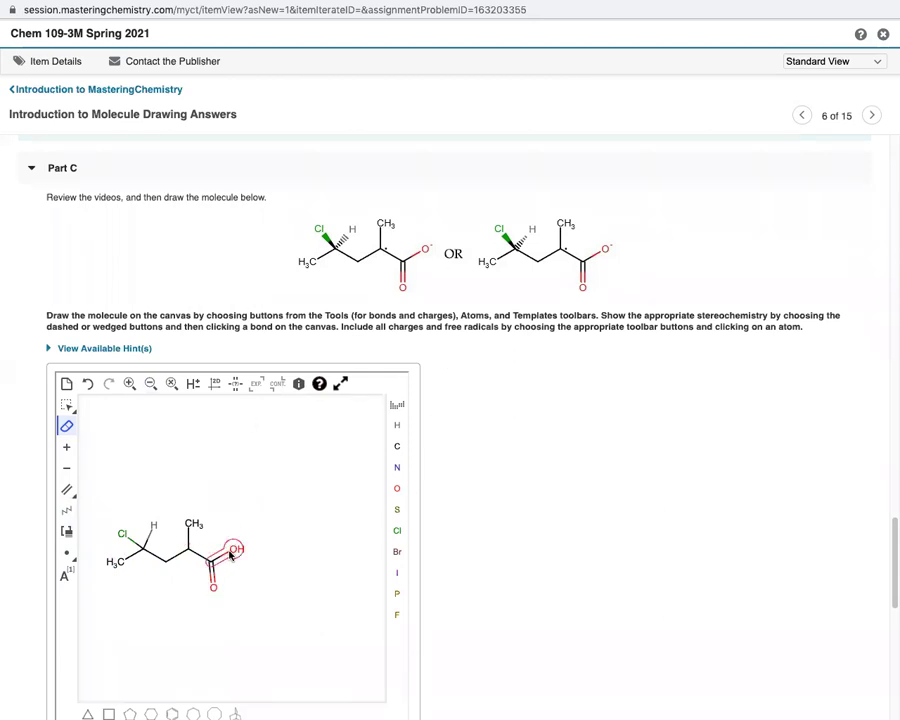
# Give the single-bonded oxygen at the chain's end a negative charge
pyautogui.click(68, 467)
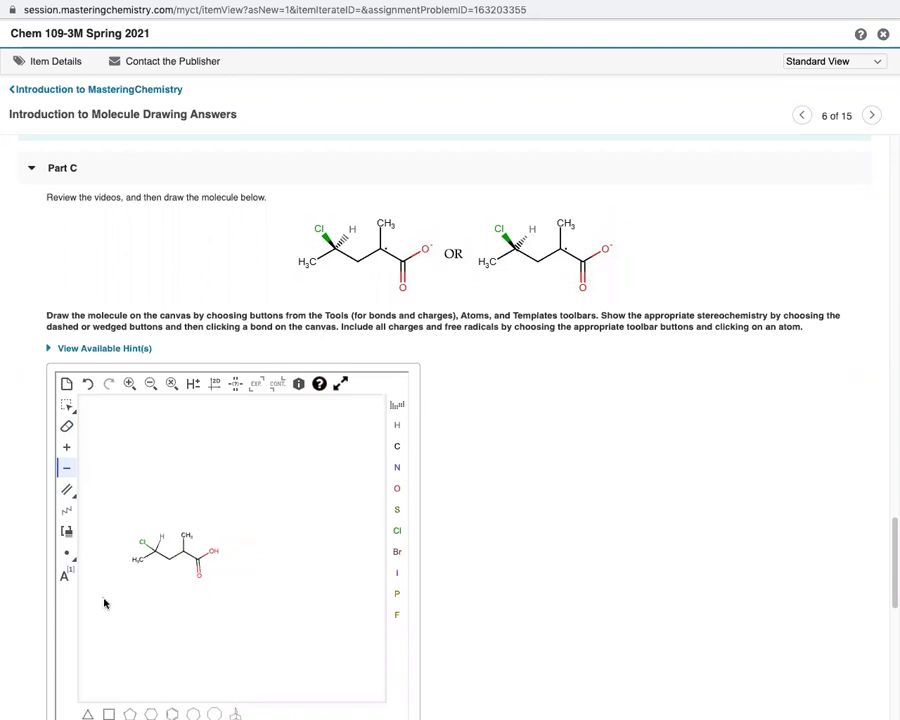
pyautogui.scroll(-1, 615, 548)
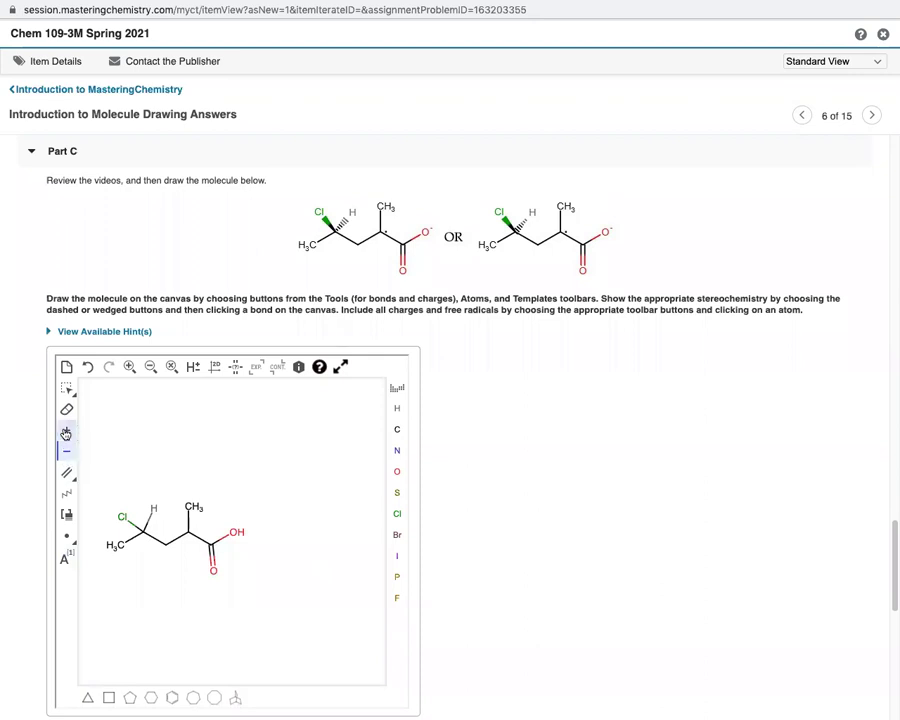
pyautogui.click(234, 533)
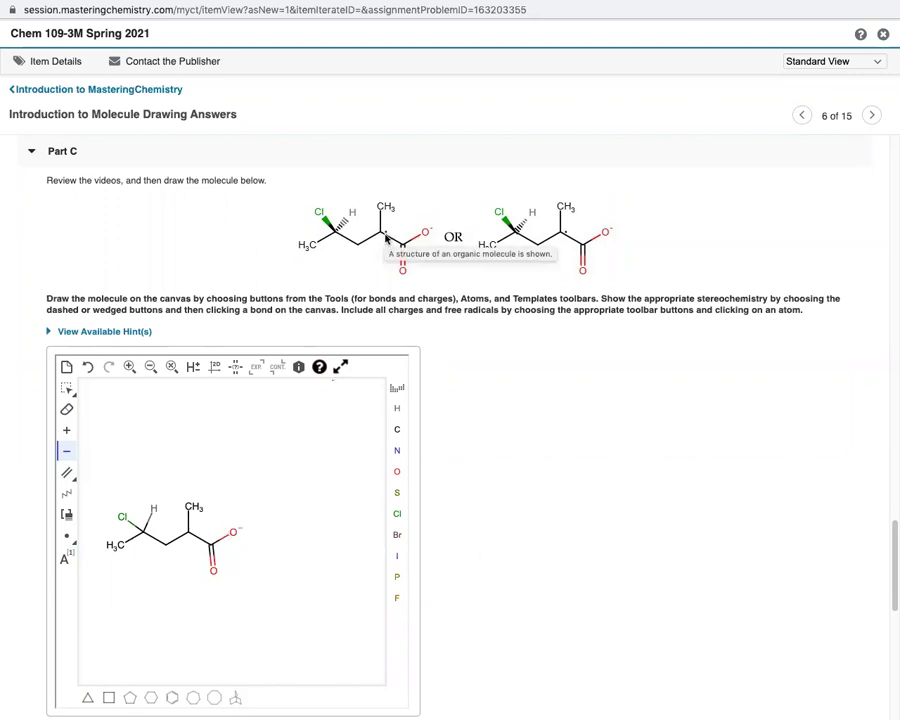
# Set the radical property of the methyl-bearing carbon in the chain to monovalent
pyautogui.rightClick(192, 537)
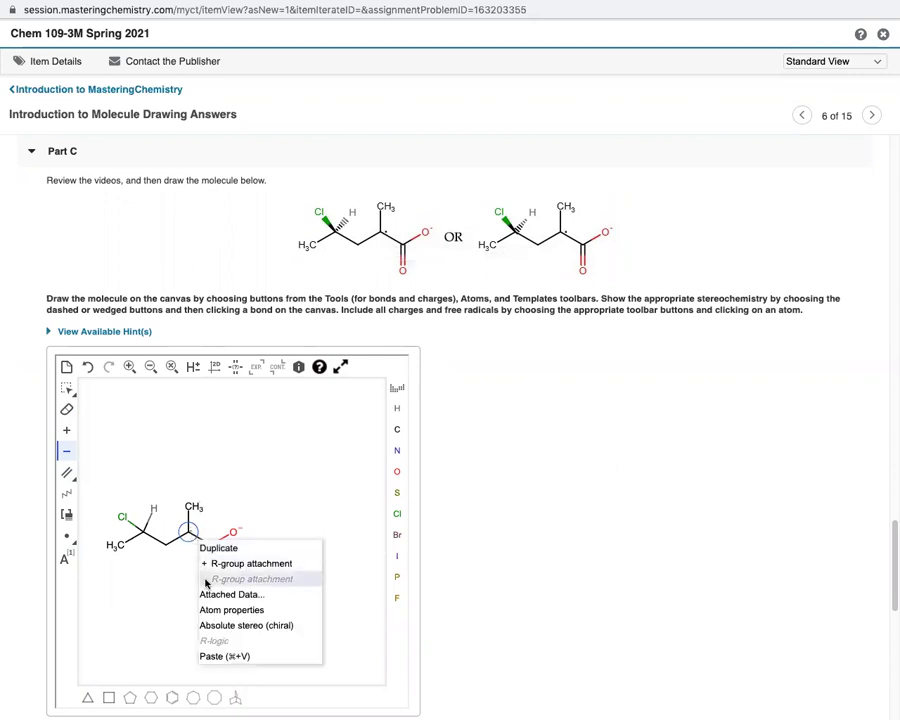
pyautogui.click(232, 609)
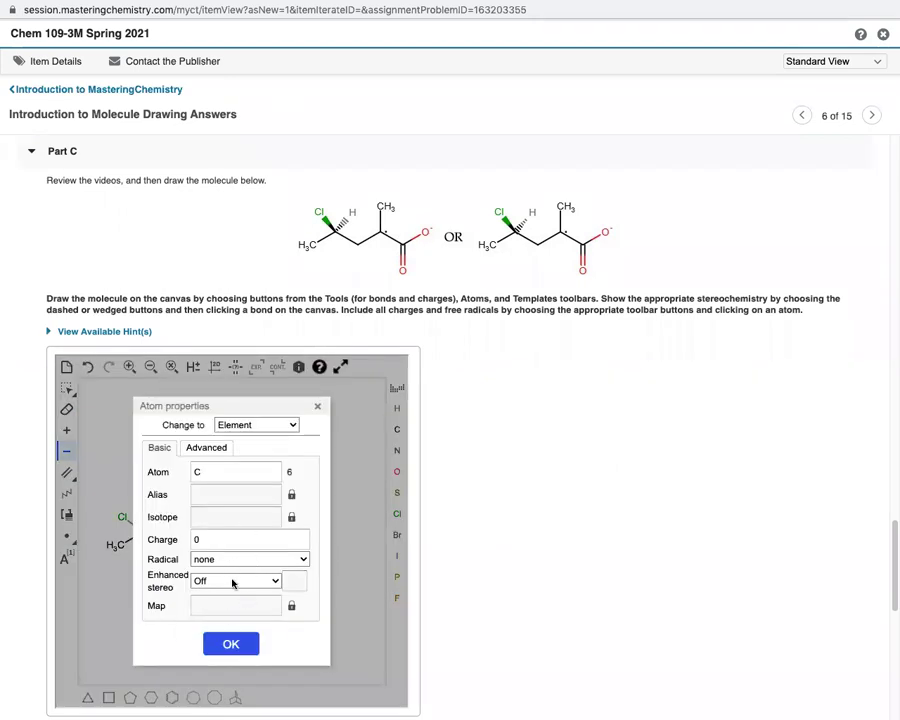
pyautogui.click(270, 581)
pyautogui.click(236, 580)
pyautogui.click(237, 563)
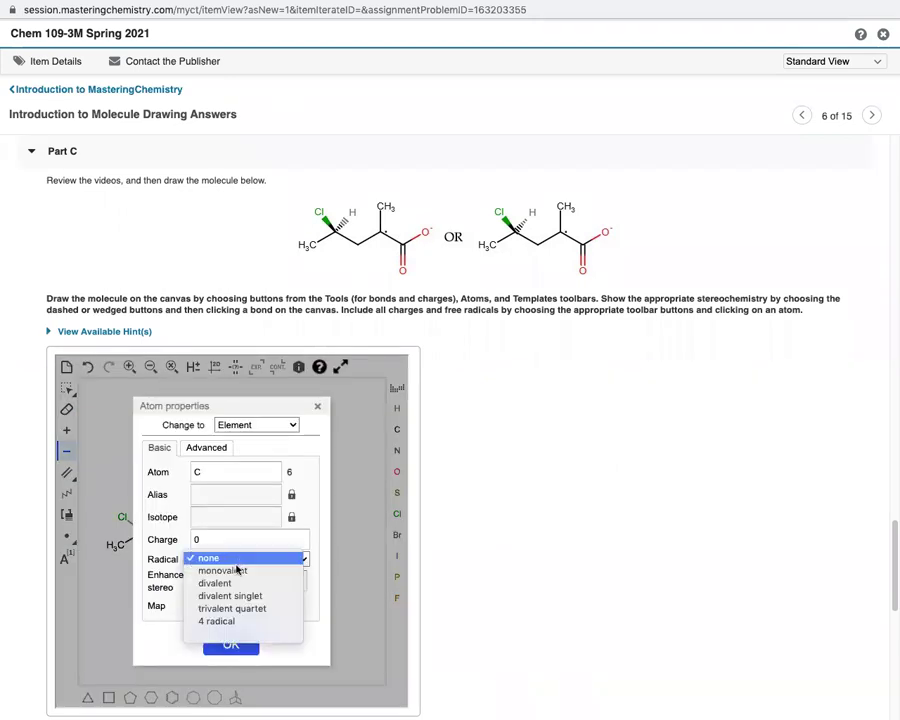
pyautogui.click(237, 571)
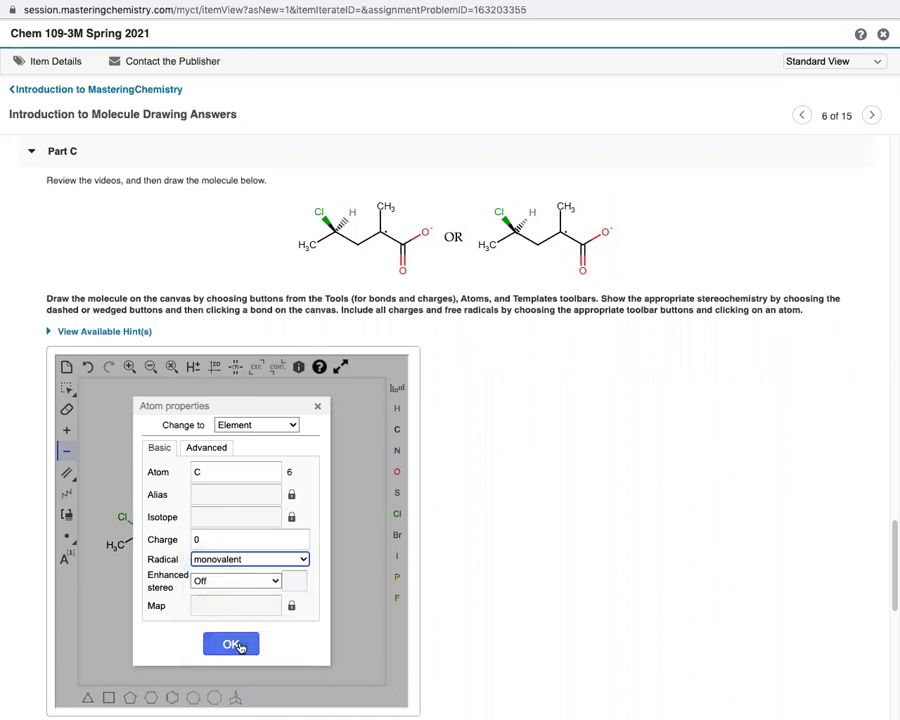
pyautogui.click(234, 648)
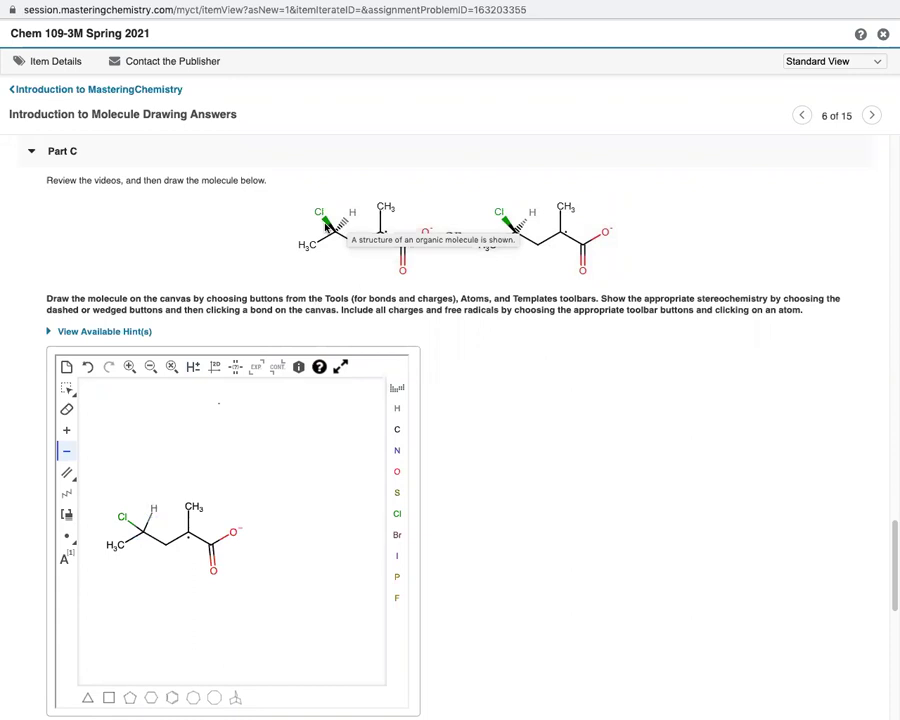
# Make the bond to hydrogen dashed and the bond to chlorine wedged, and submit the Part C answer
pyautogui.click(74, 481)
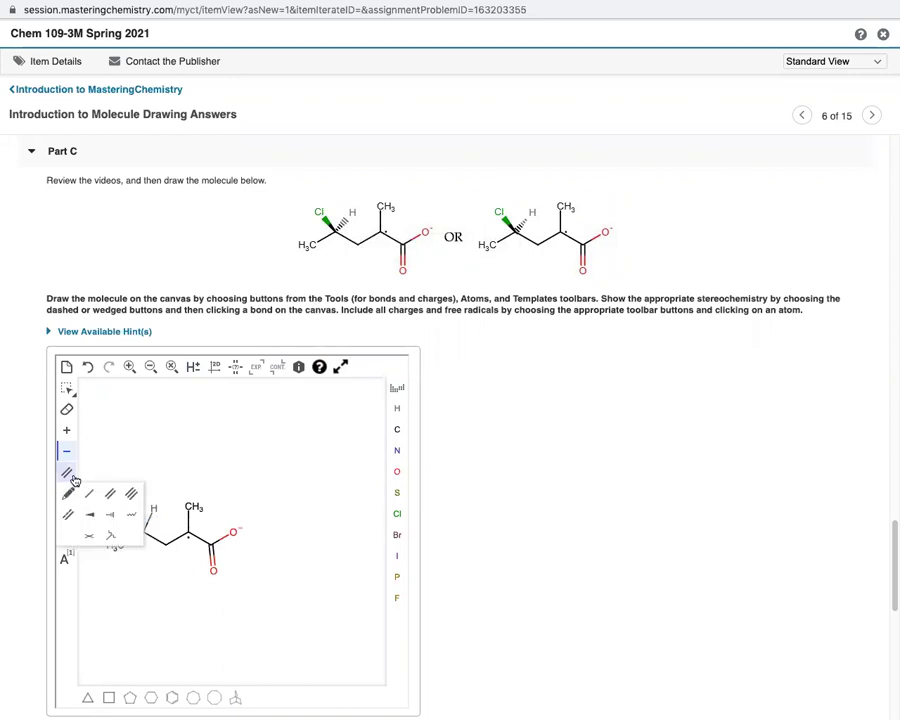
pyautogui.click(109, 516)
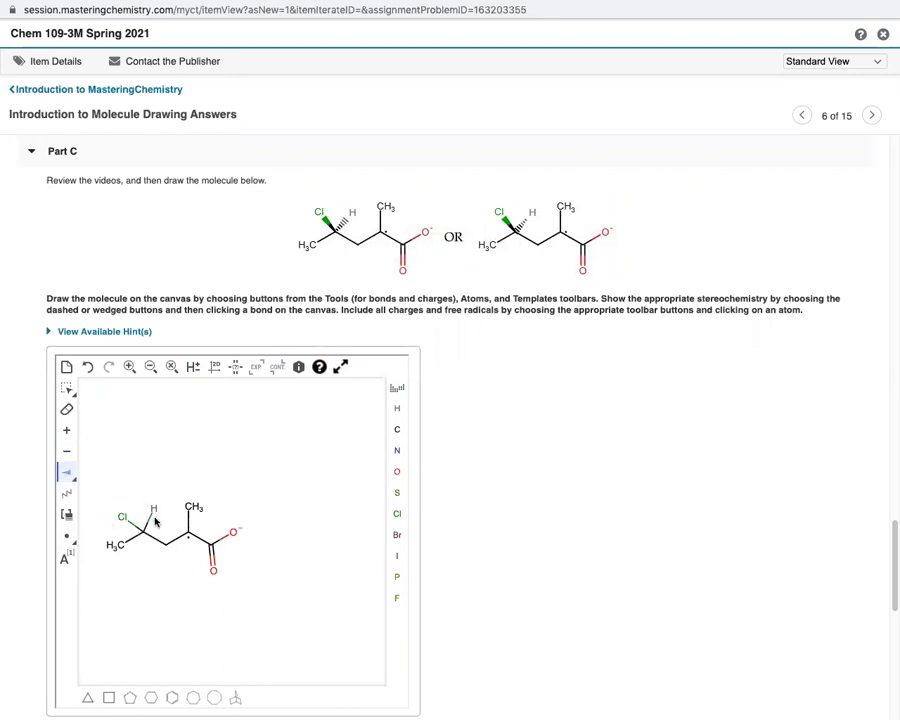
pyautogui.click(146, 521)
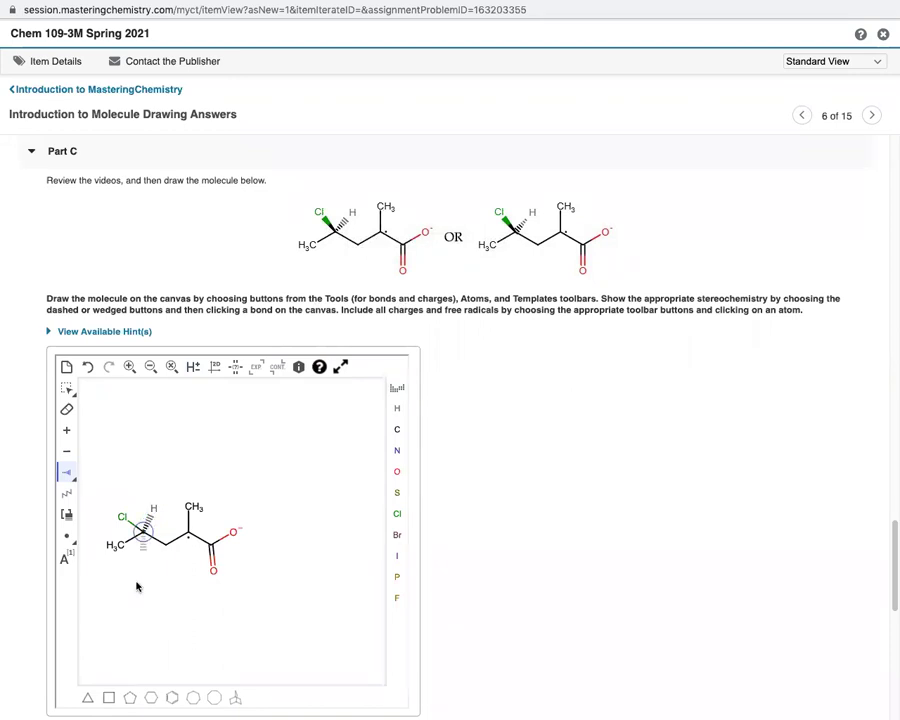
pyautogui.click(66, 479)
pyautogui.click(90, 514)
pyautogui.click(130, 520)
pyautogui.scroll(-3, 597, 481)
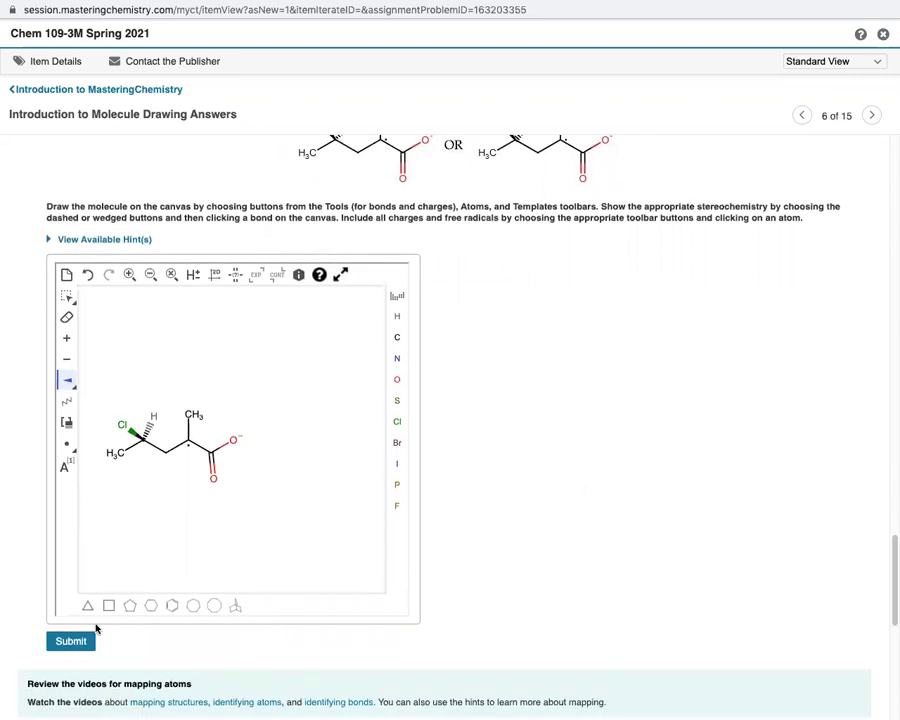
pyautogui.click(106, 642)
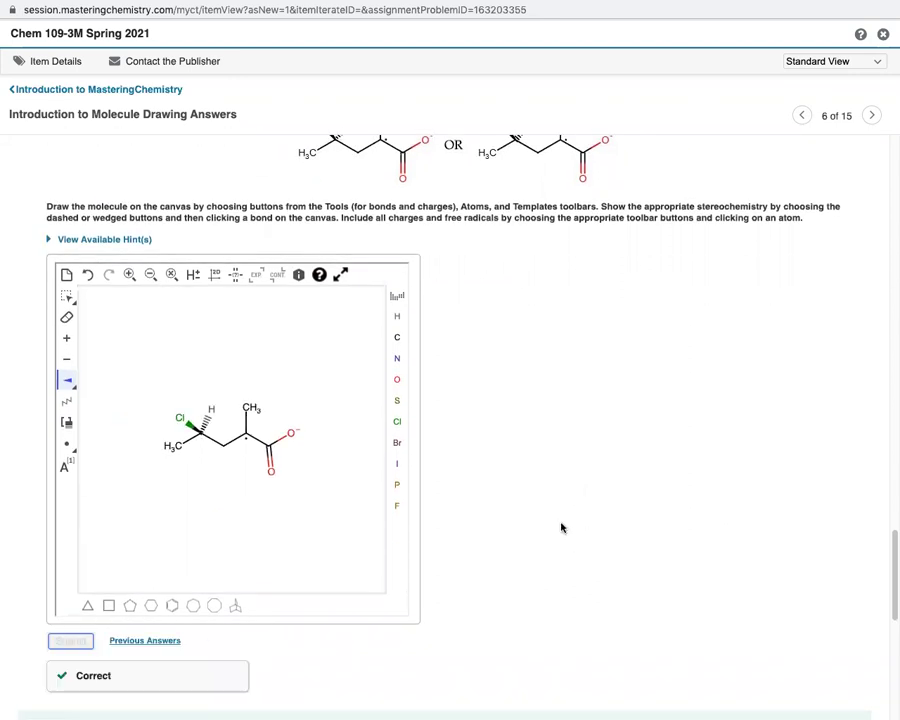
# In the Part D molecule, assign map number 1 to the bromine on the second carbon from the left
pyautogui.scroll(-5, 561, 527)
pyautogui.scroll(-8, 561, 527)
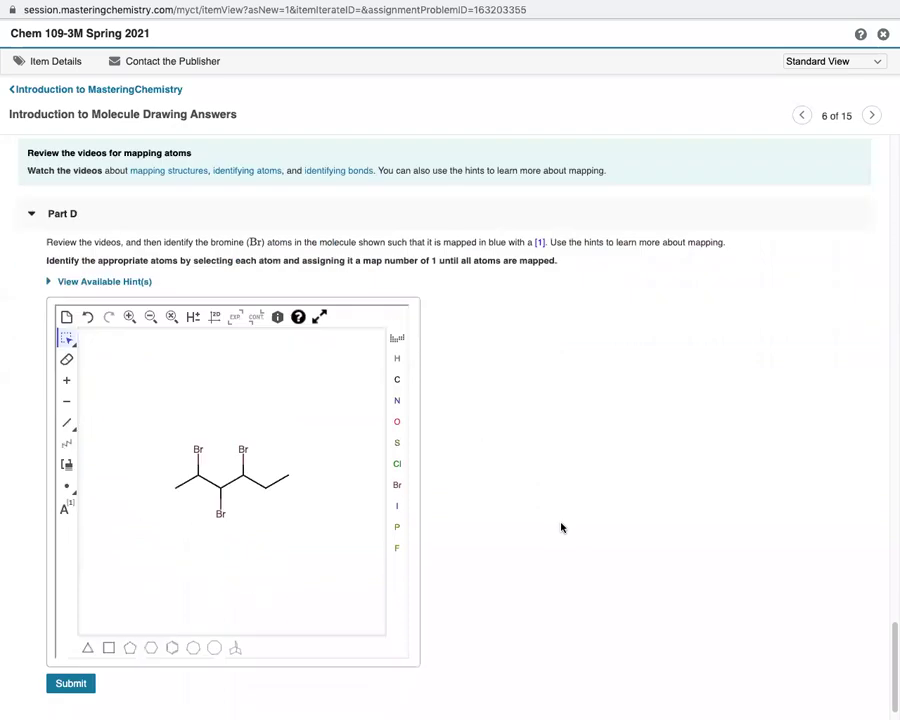
pyautogui.rightClick(201, 453)
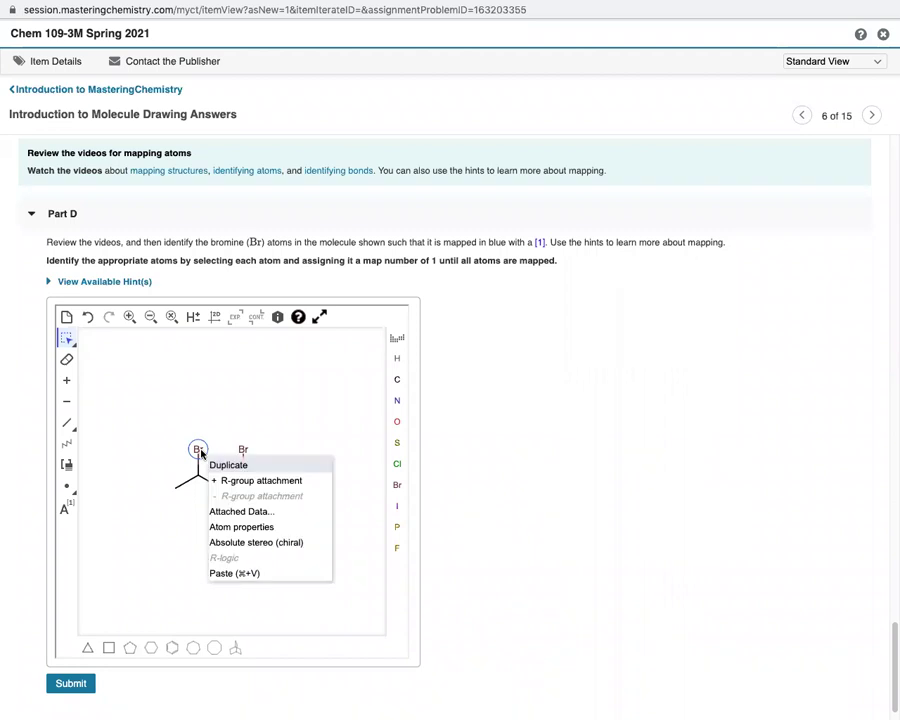
pyautogui.click(212, 528)
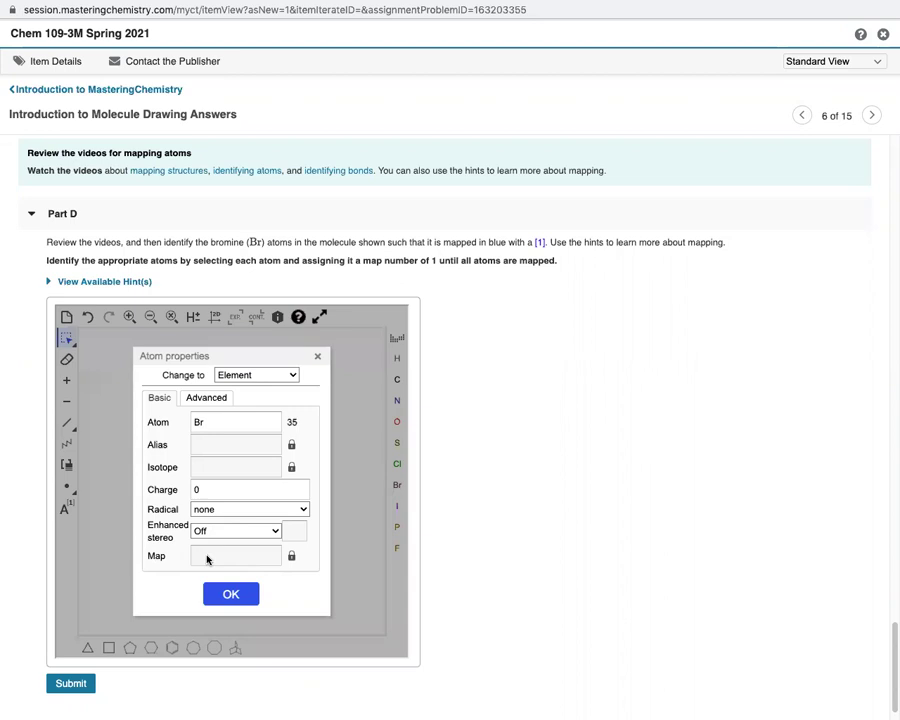
pyautogui.click(293, 559)
pyautogui.write('1')
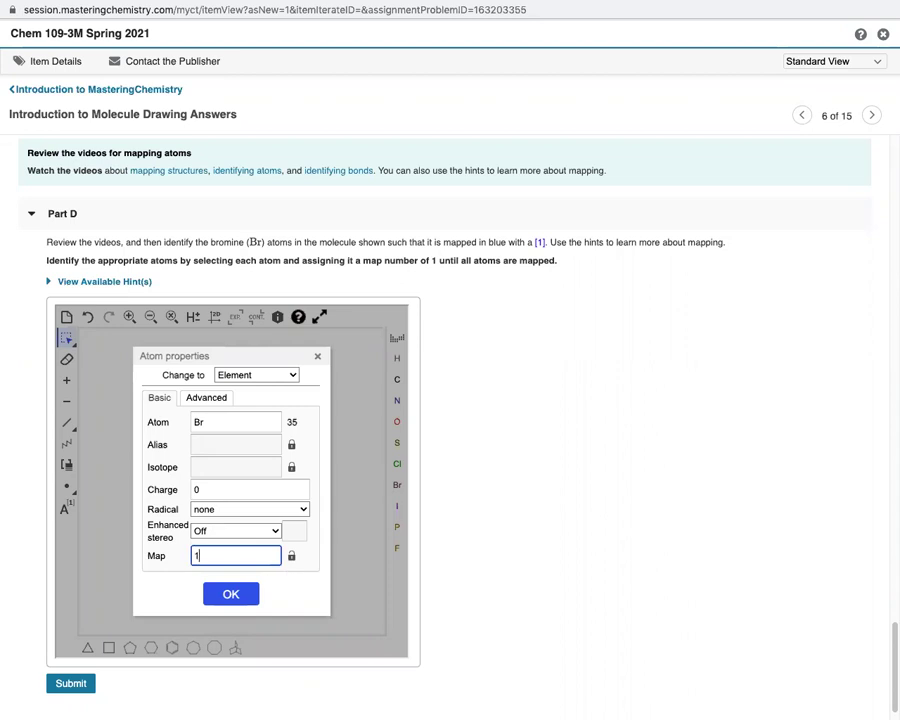
pyautogui.click(226, 594)
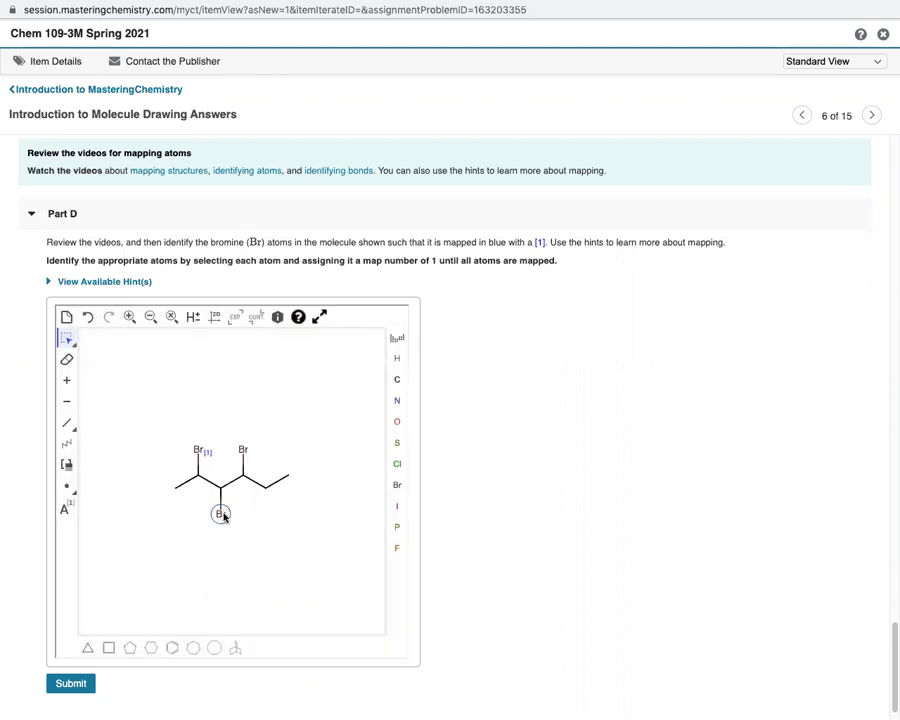
# Assign map number 1 to the bromine below the chain
pyautogui.rightClick(221, 514)
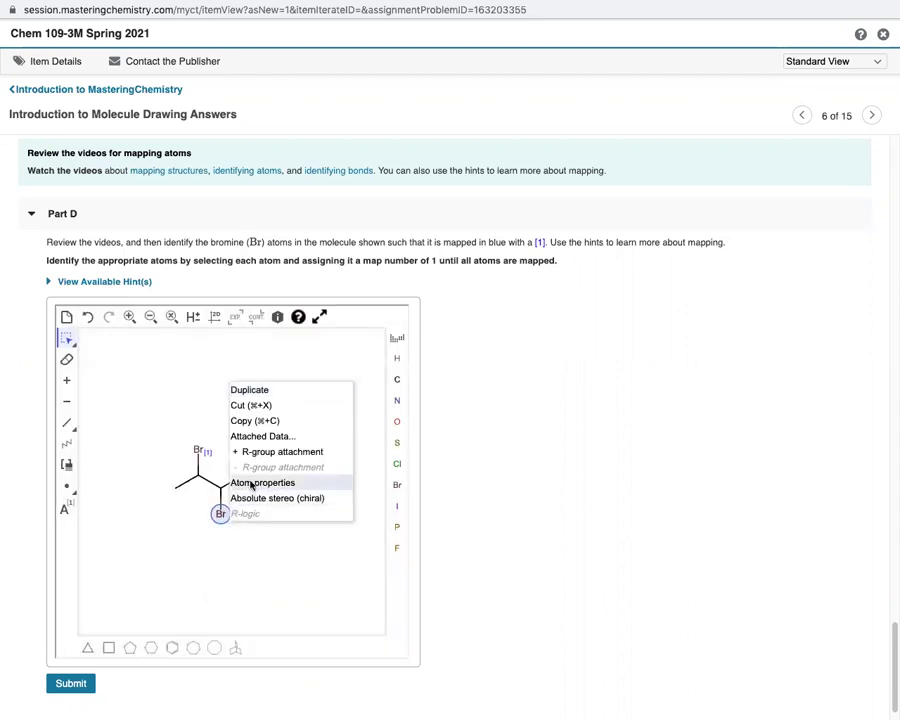
pyautogui.click(242, 481)
pyautogui.click(291, 556)
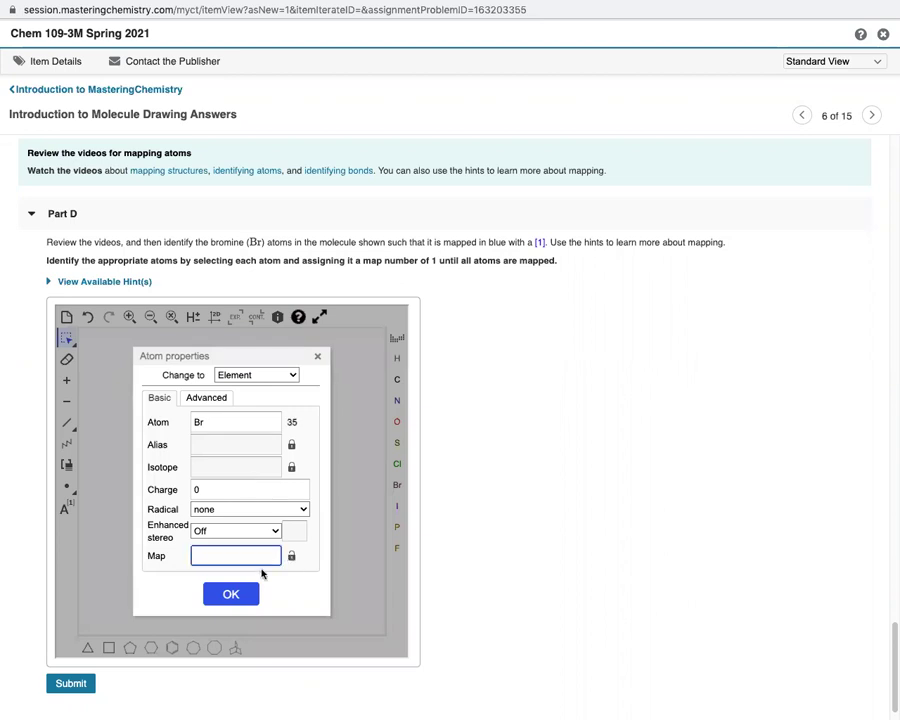
pyautogui.write('1')
pyautogui.click(226, 593)
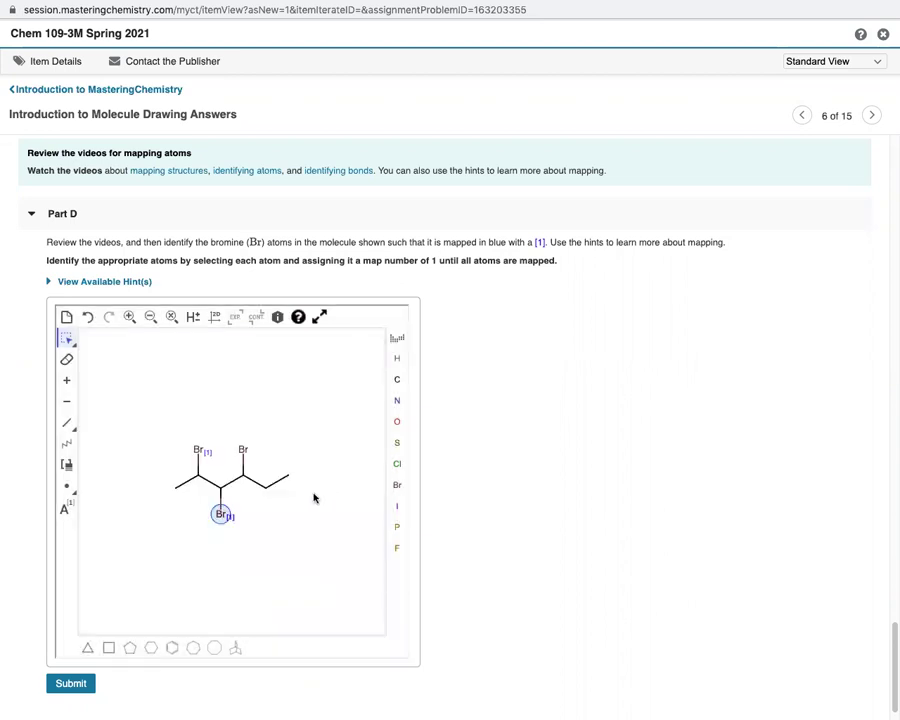
# Assign map number 1 to the remaining unmapped bromine and submit the Part D answer
pyautogui.rightClick(243, 451)
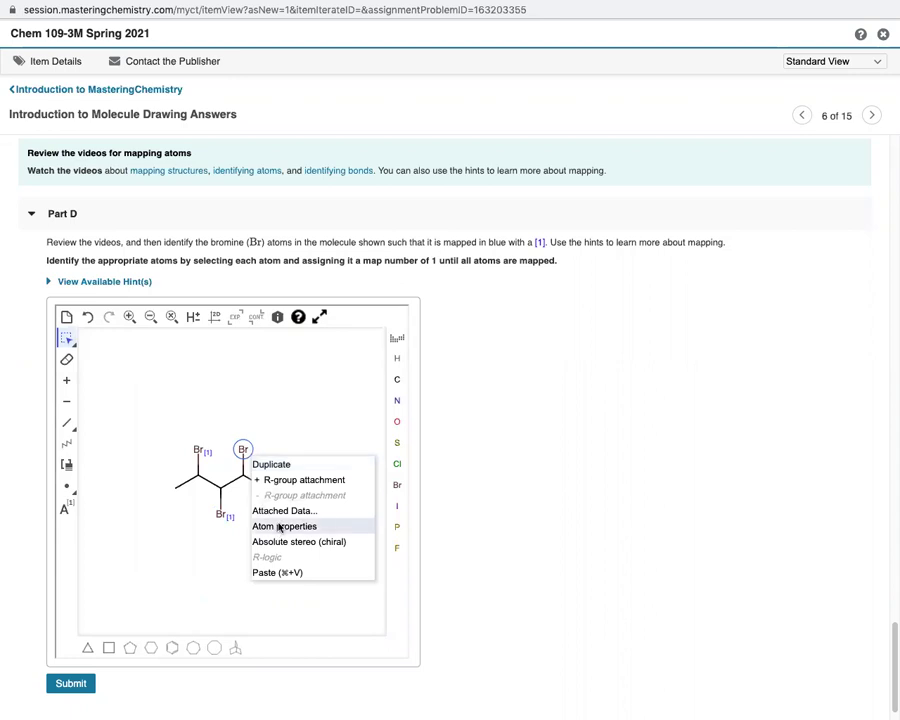
pyautogui.click(280, 525)
pyautogui.click(289, 557)
pyautogui.write('1')
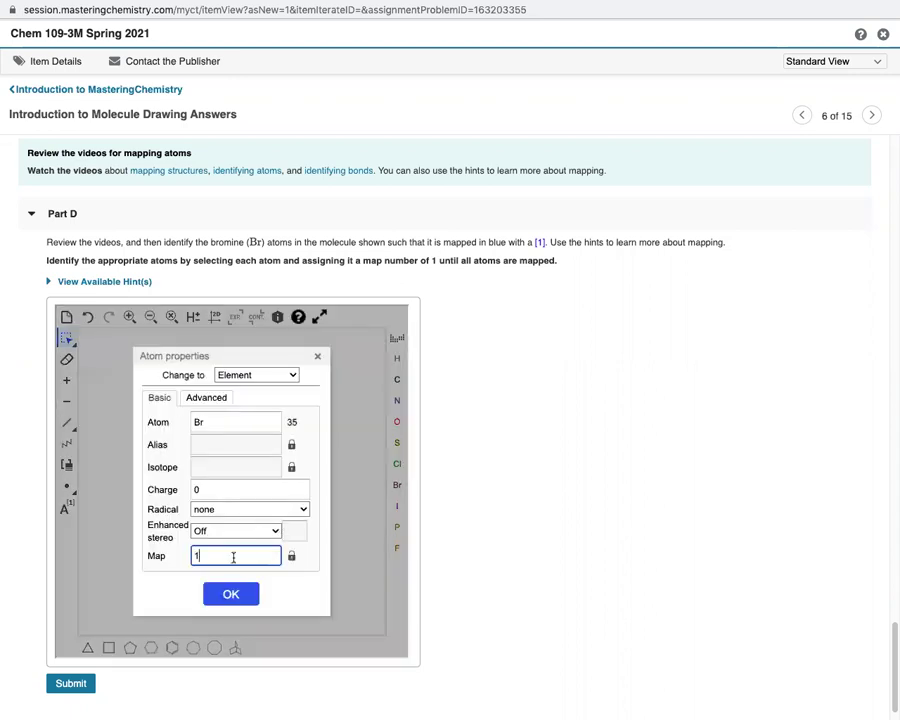
pyautogui.click(231, 593)
pyautogui.scroll(-2, 473, 602)
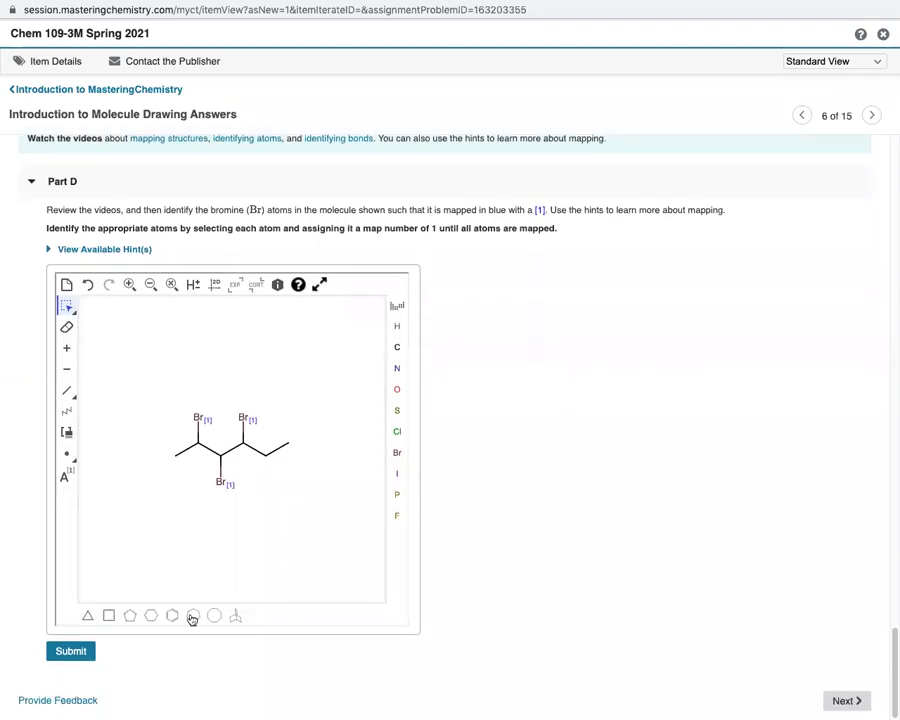
pyautogui.click(84, 653)
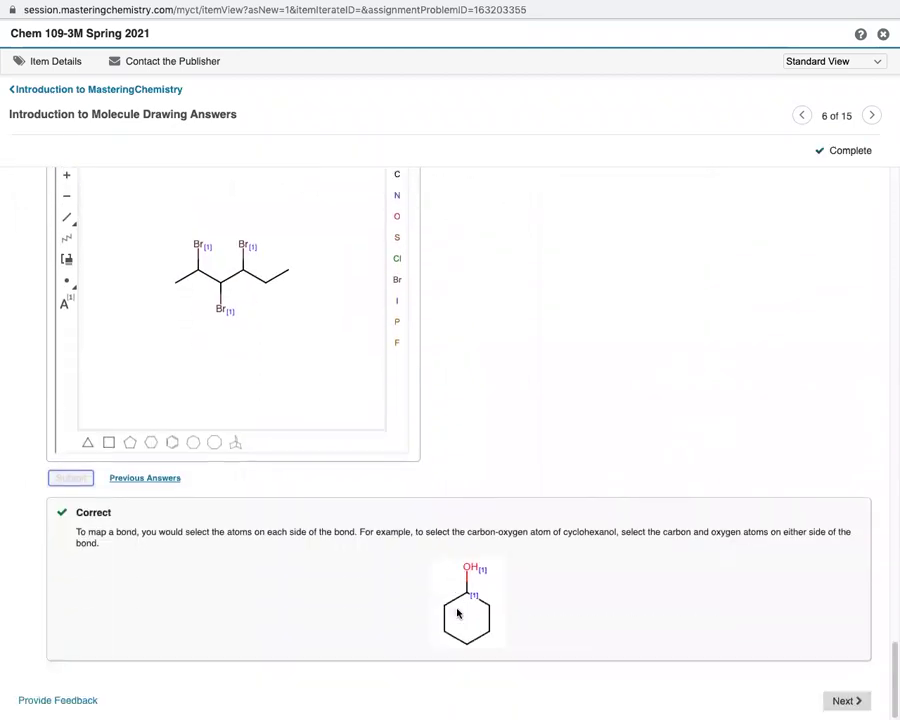
pyautogui.scroll(20, 457, 614)
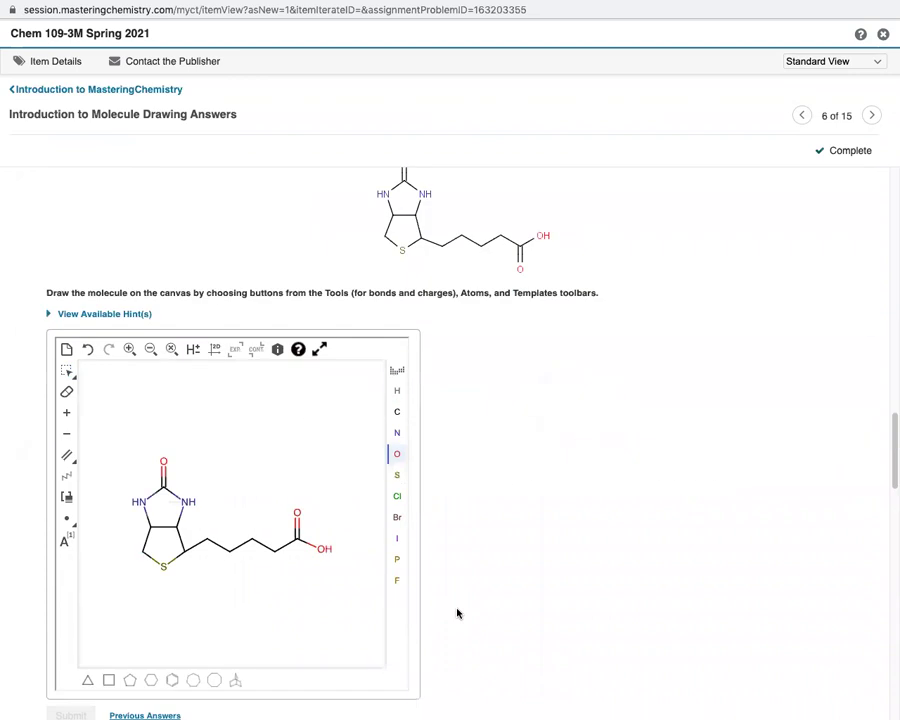